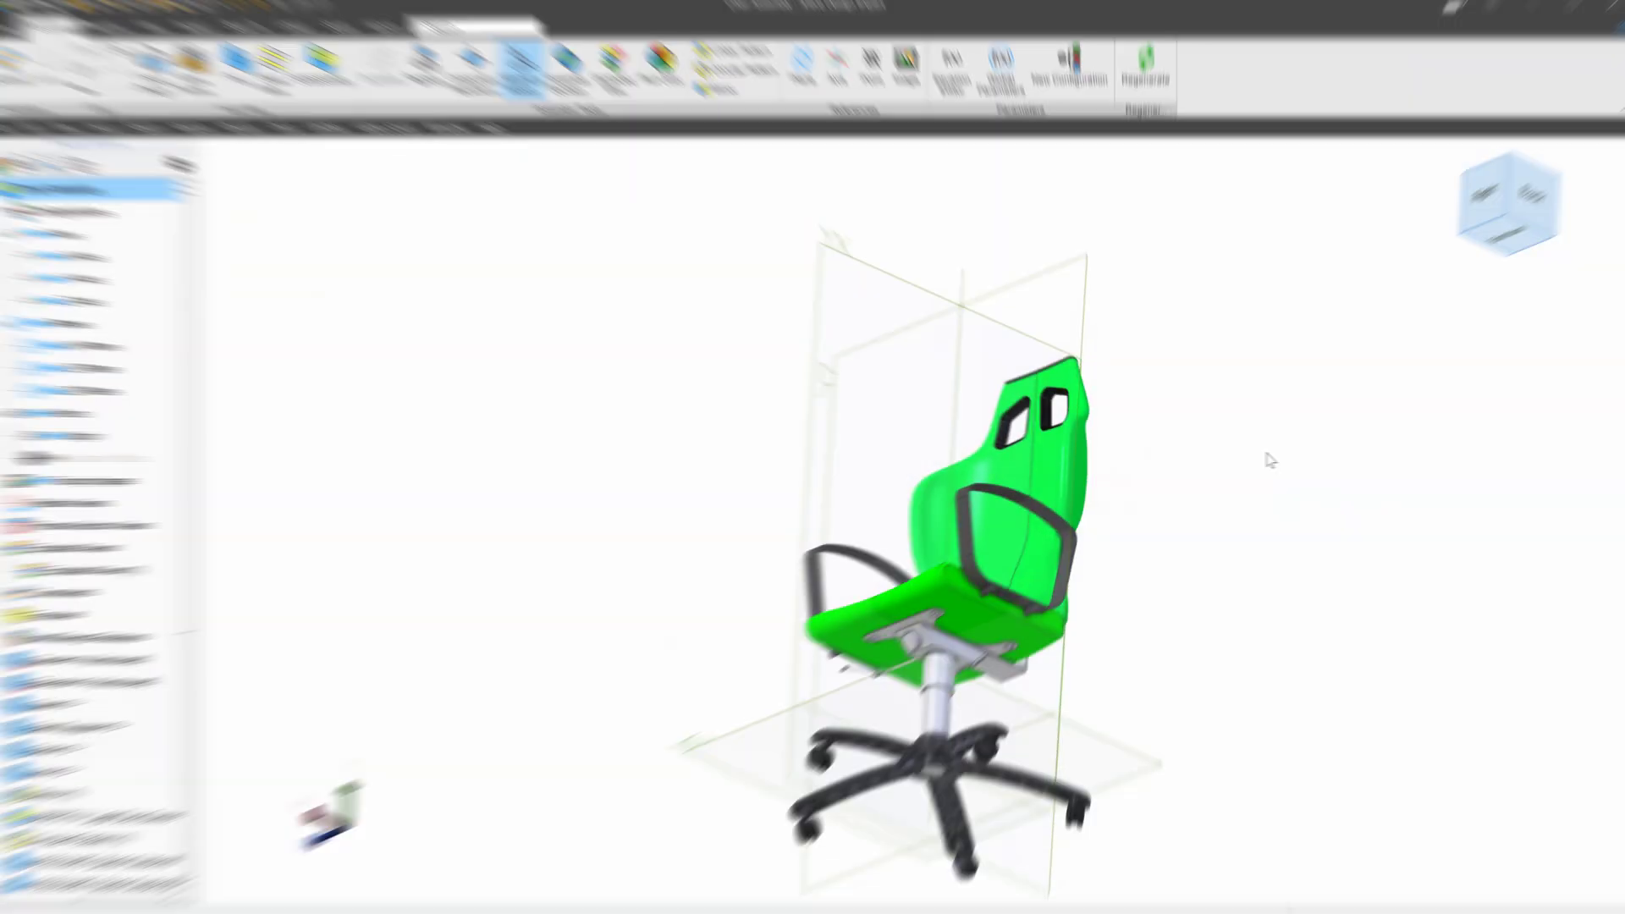
Orbit the chair assembly to a front view and zoom in on it
middle_drag(1146, 547, 1149, 561)
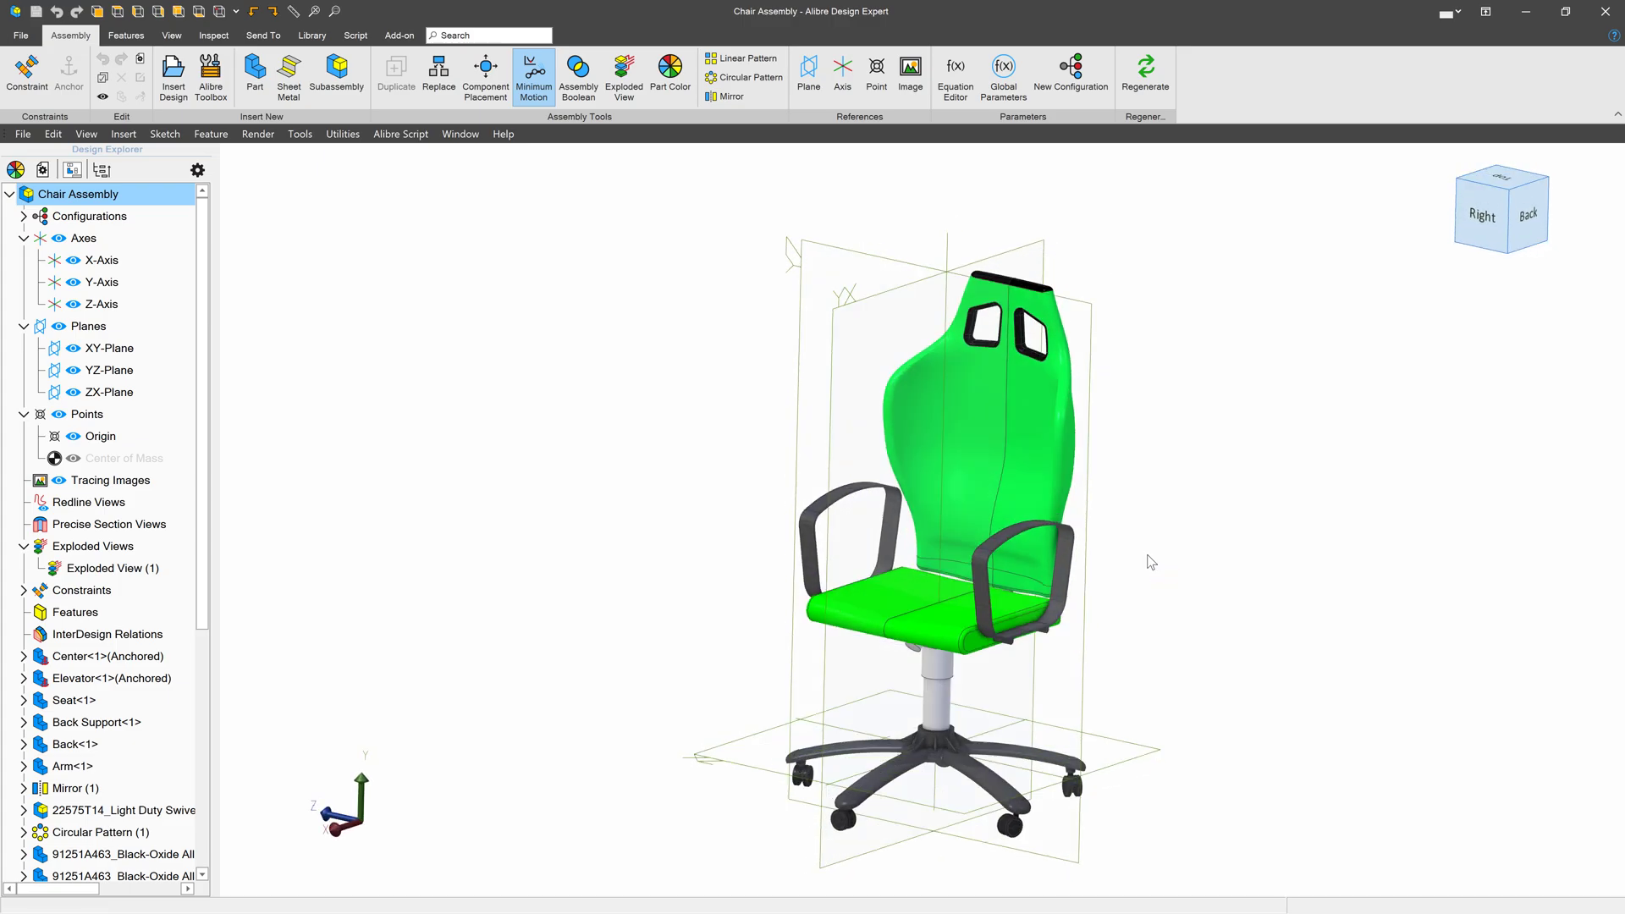
scroll(1072, 659, up, 3)
scroll(1072, 651, down, 1)
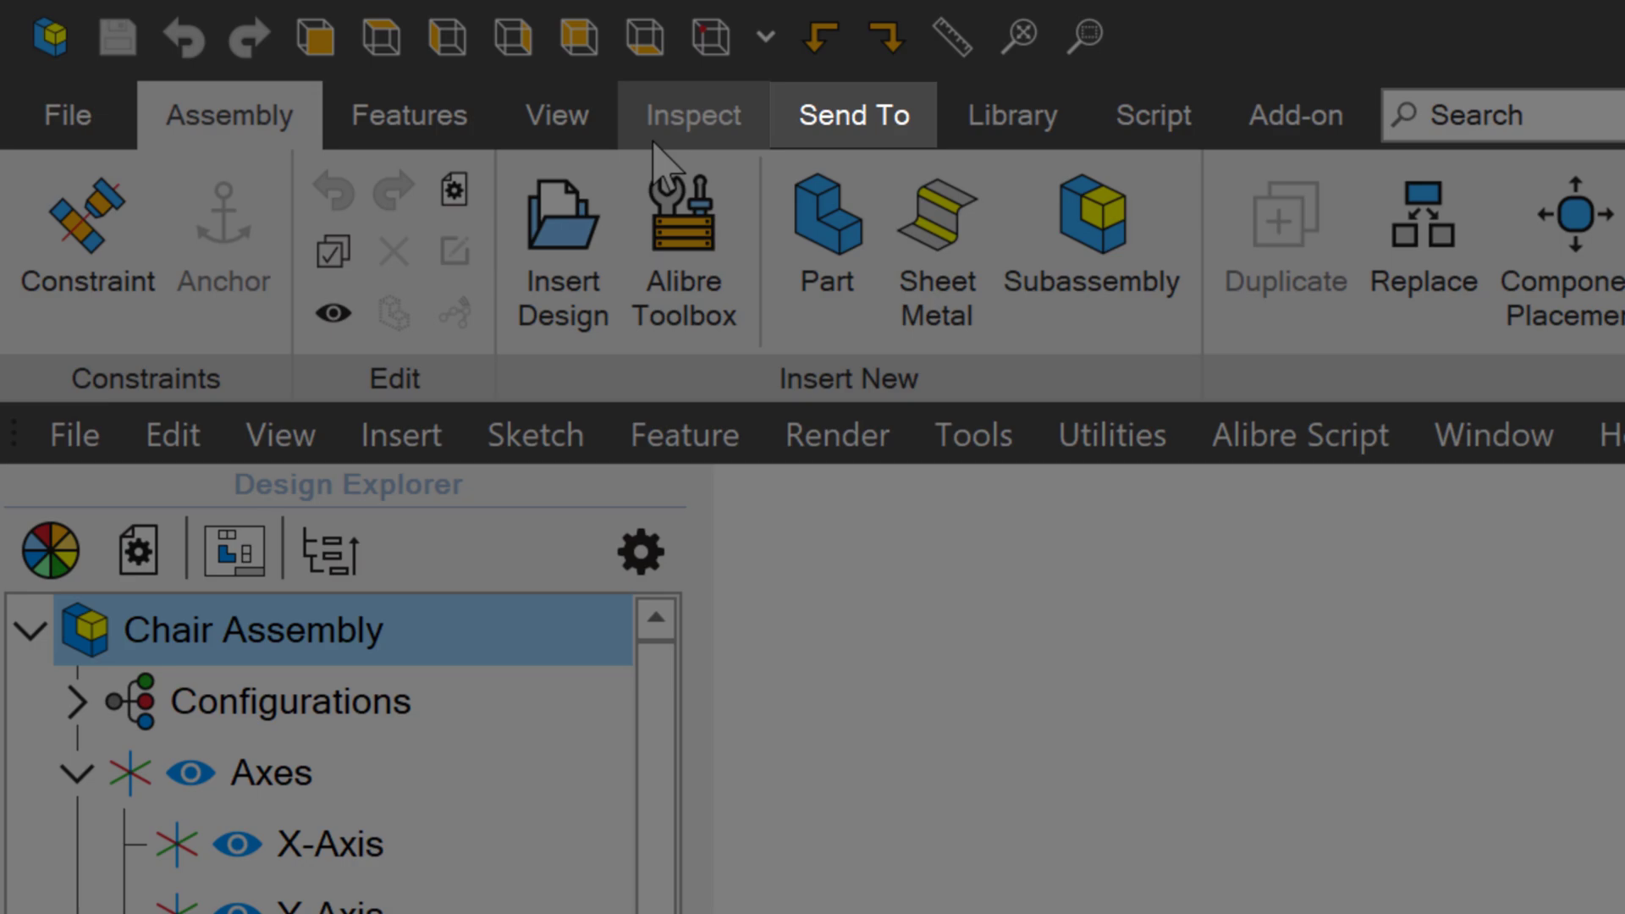
Send the chair assembly to a new drawing with Make Drawing of this Design
click(882, 129)
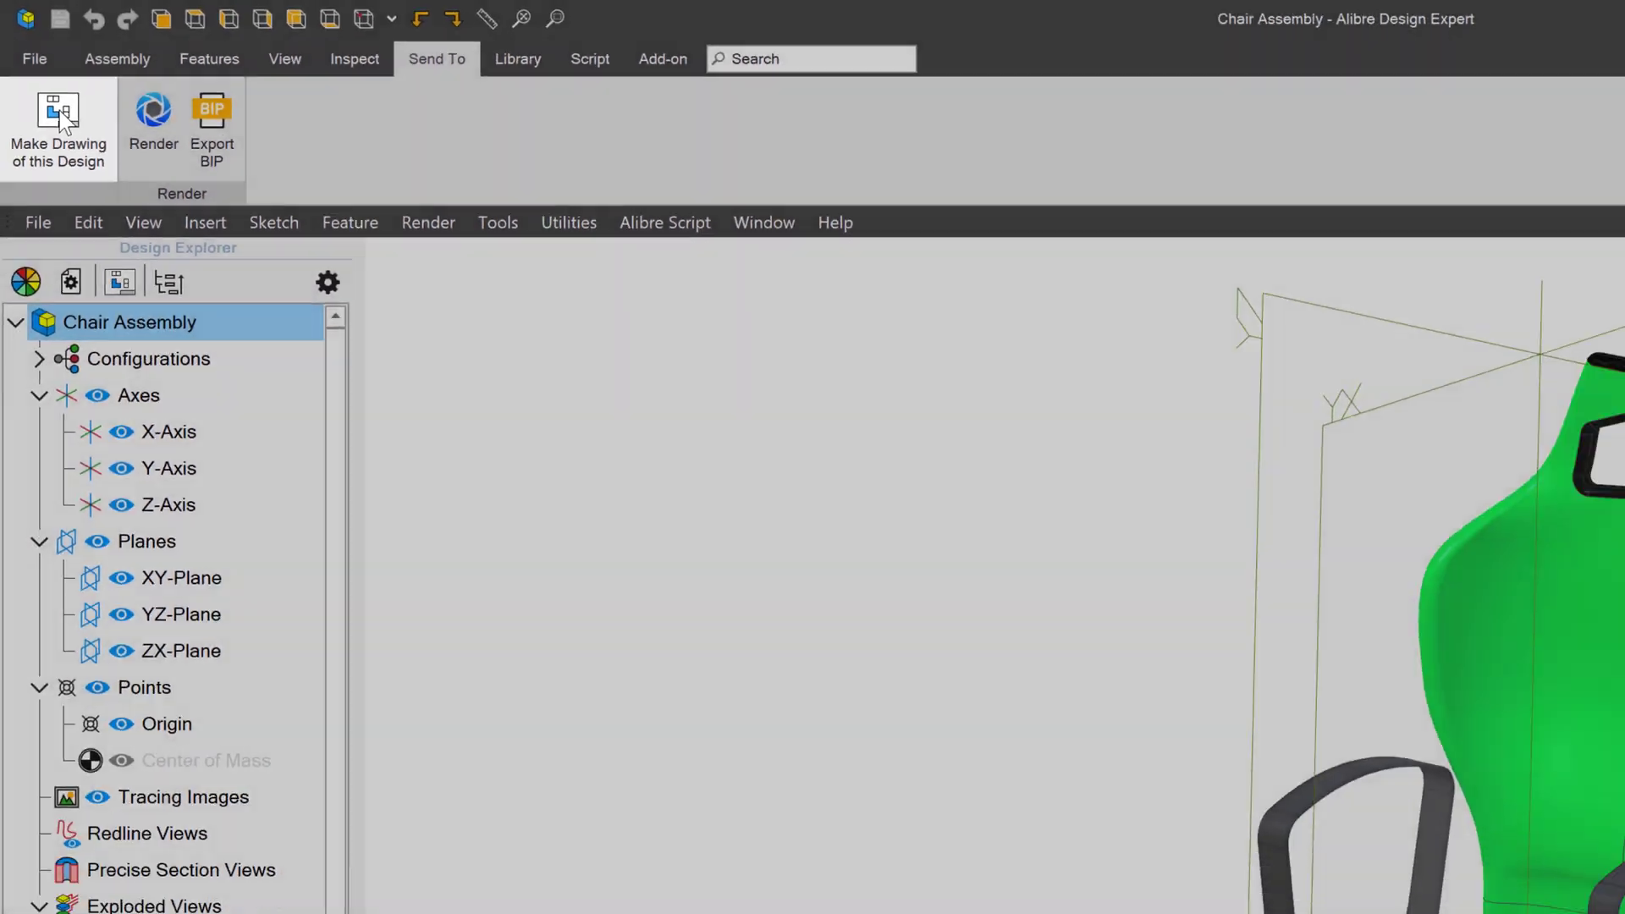
click(60, 118)
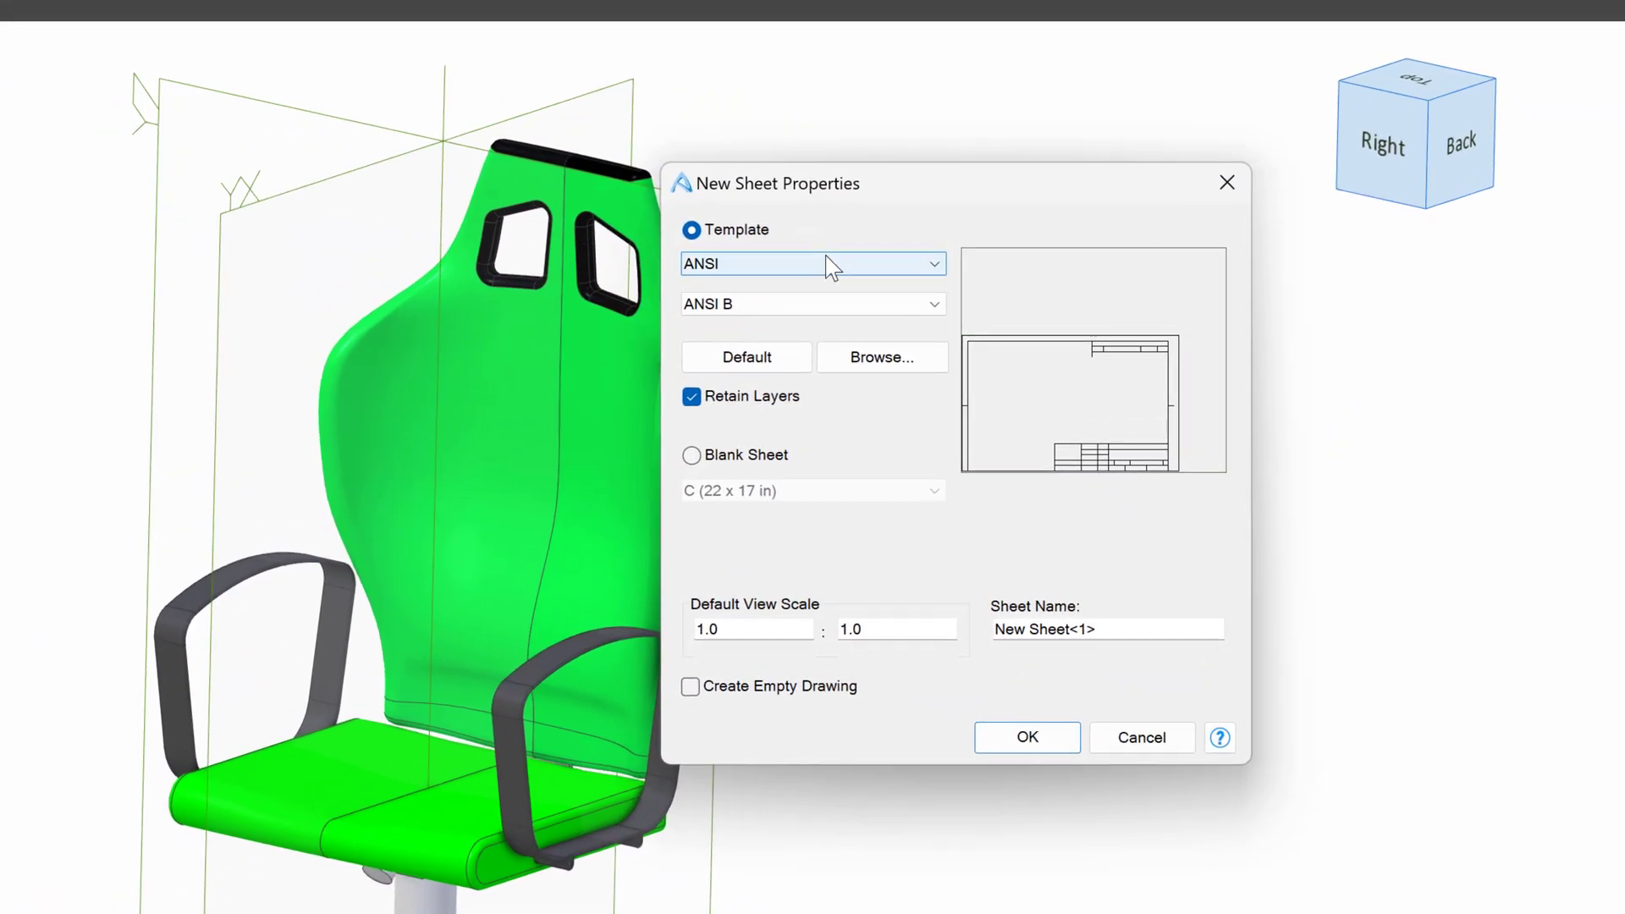
Keep the ANSI standard and settle on the ANSI B template after trying ANSI A and ANSI B Sh2
click(824, 258)
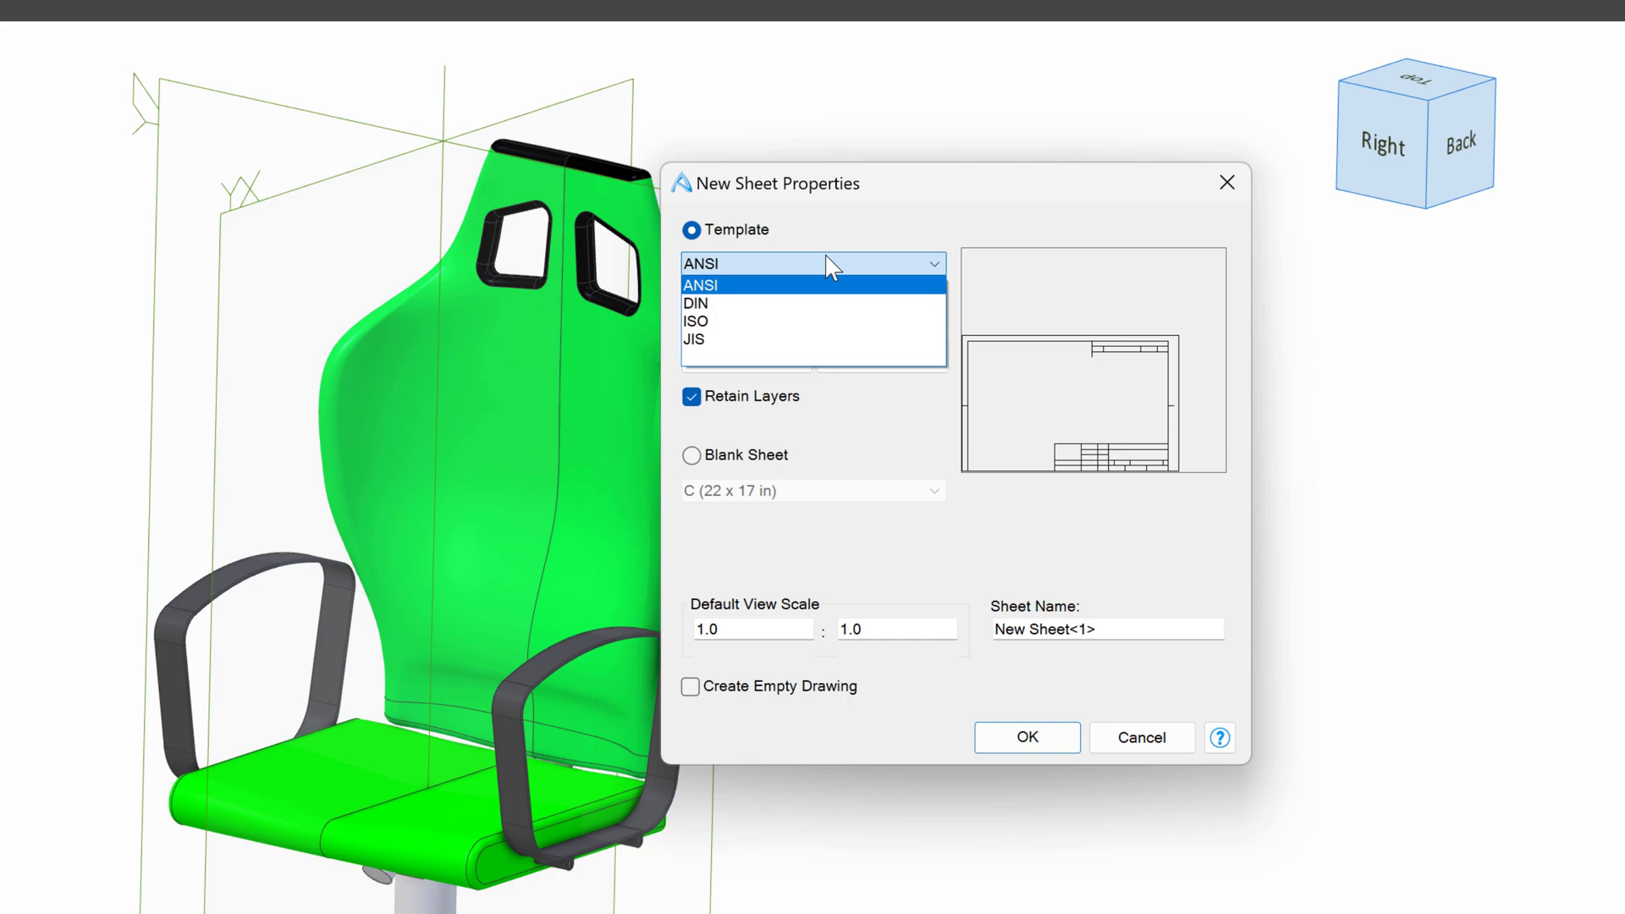
click(737, 286)
click(739, 303)
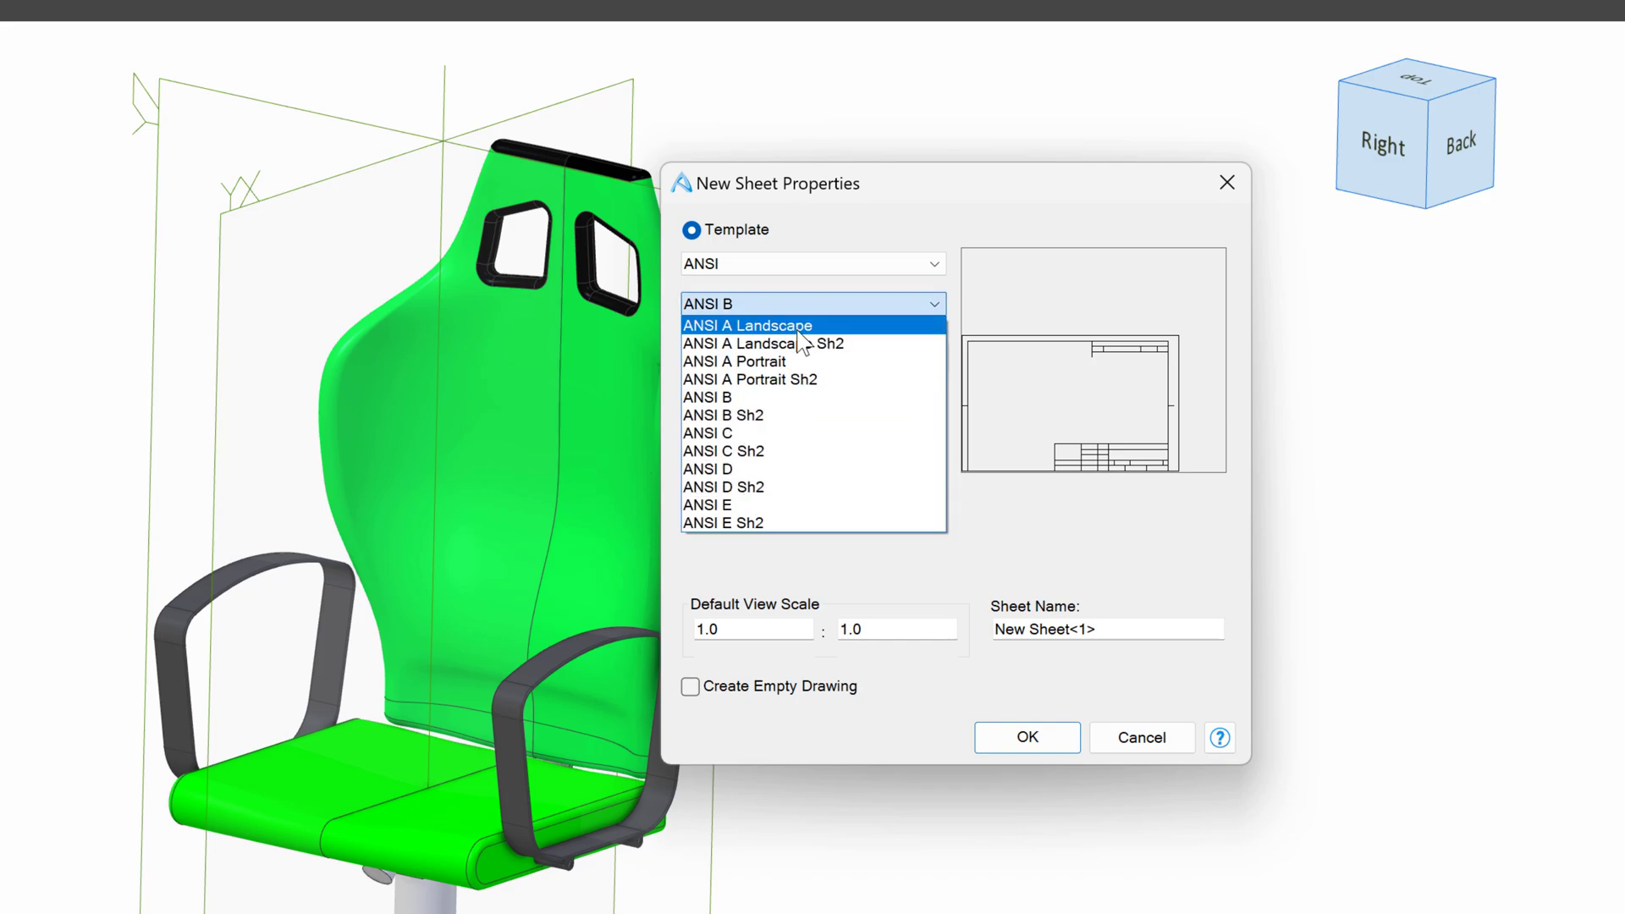
click(797, 326)
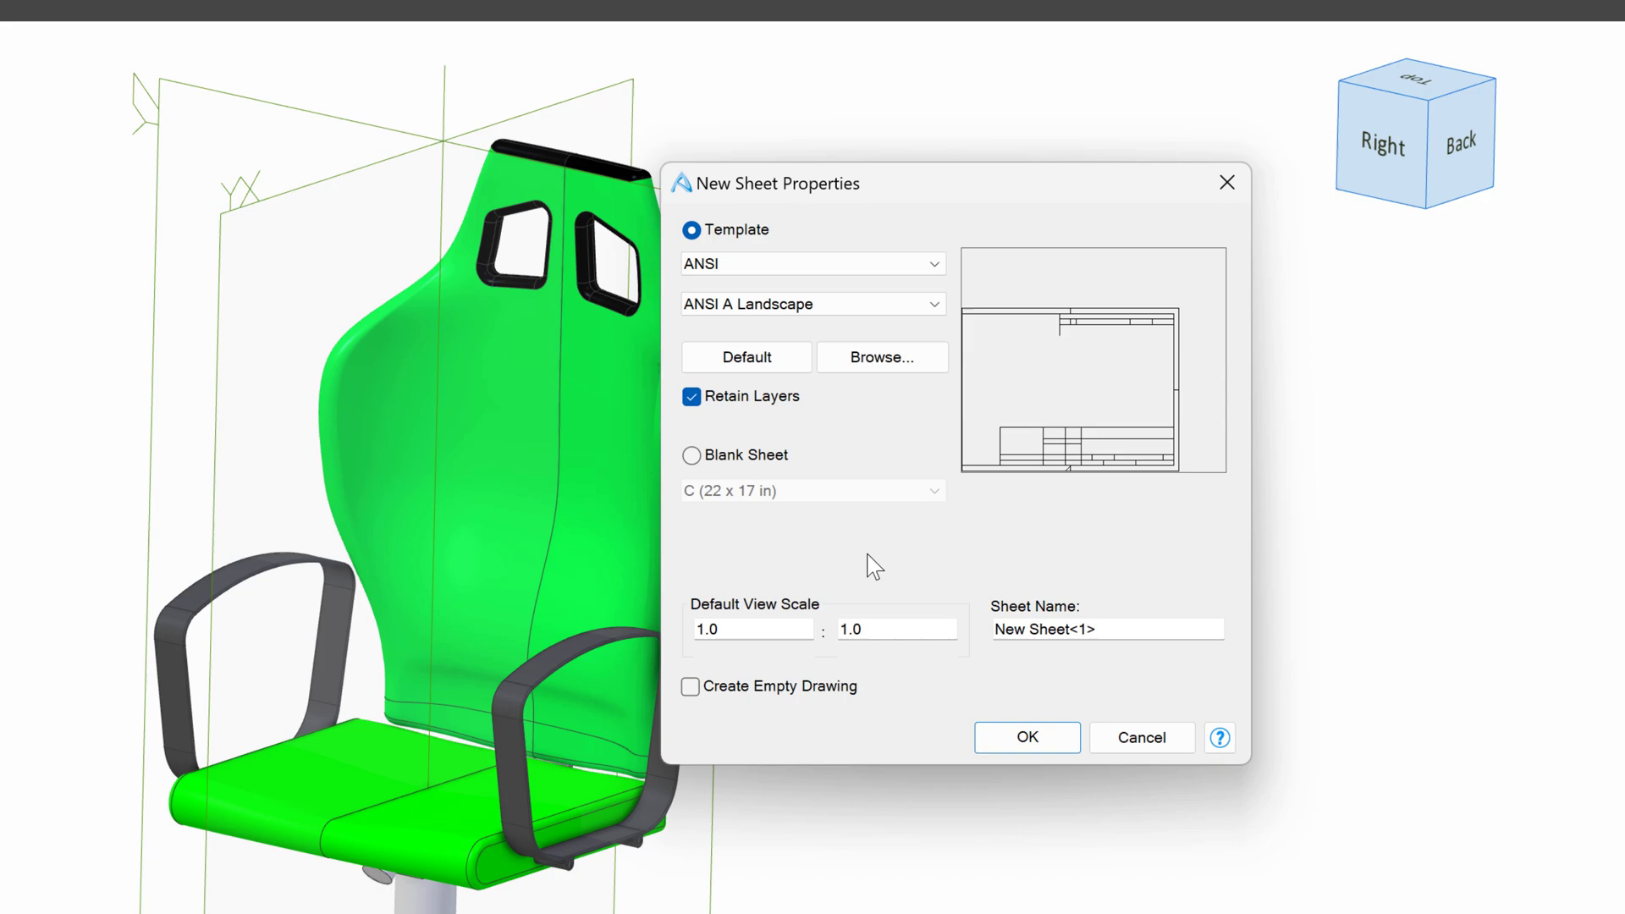
click(813, 309)
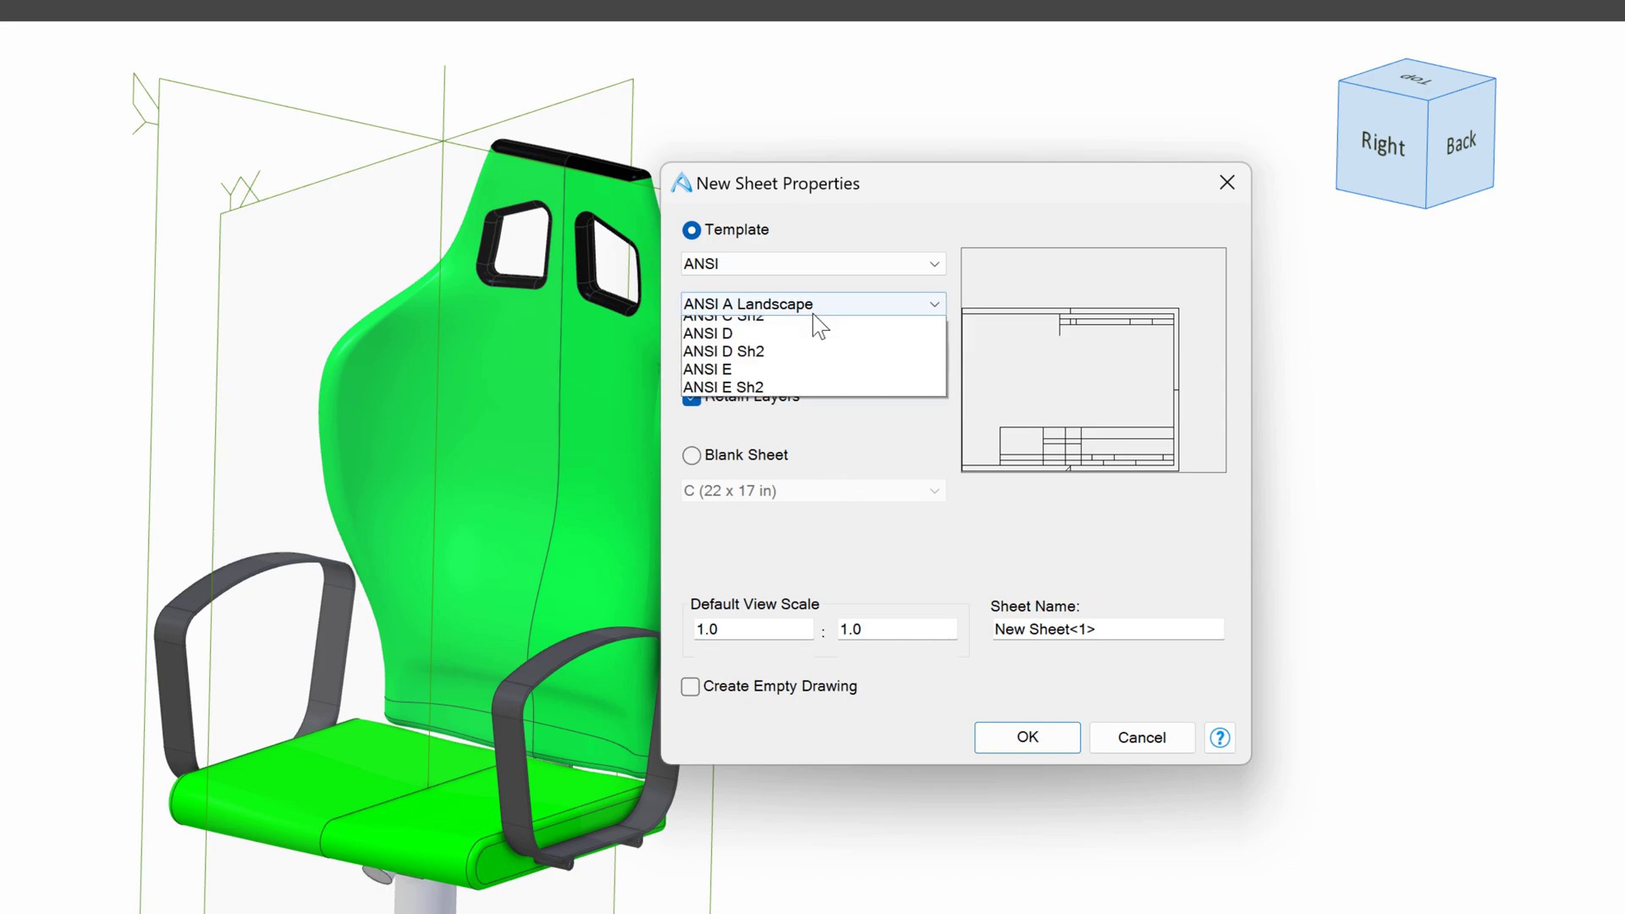
click(800, 397)
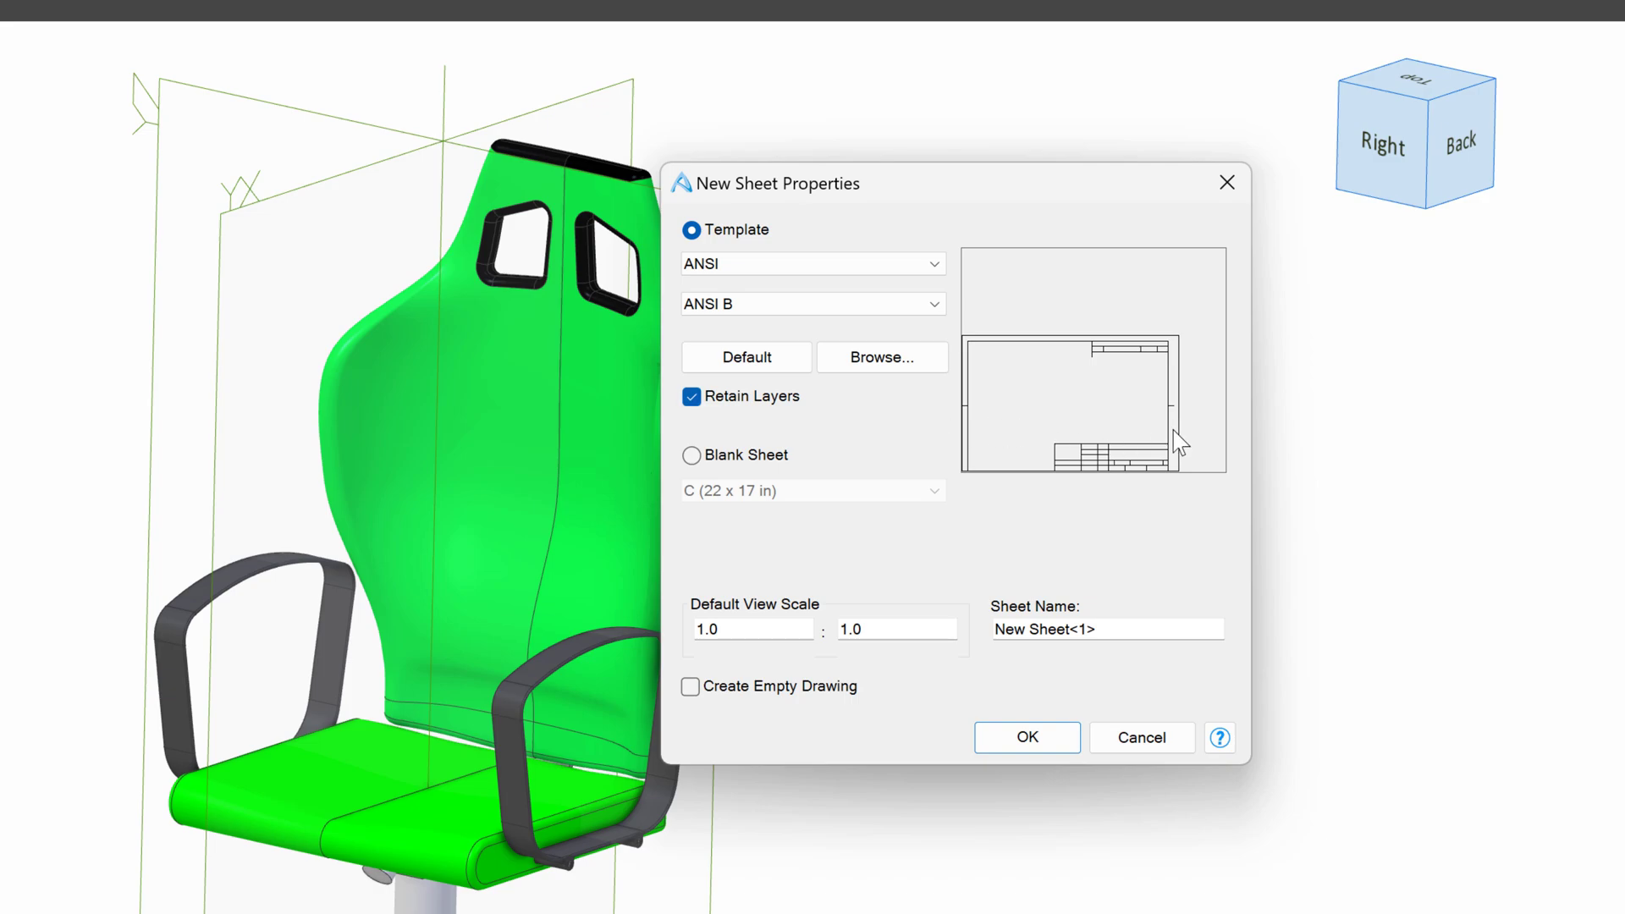
click(825, 305)
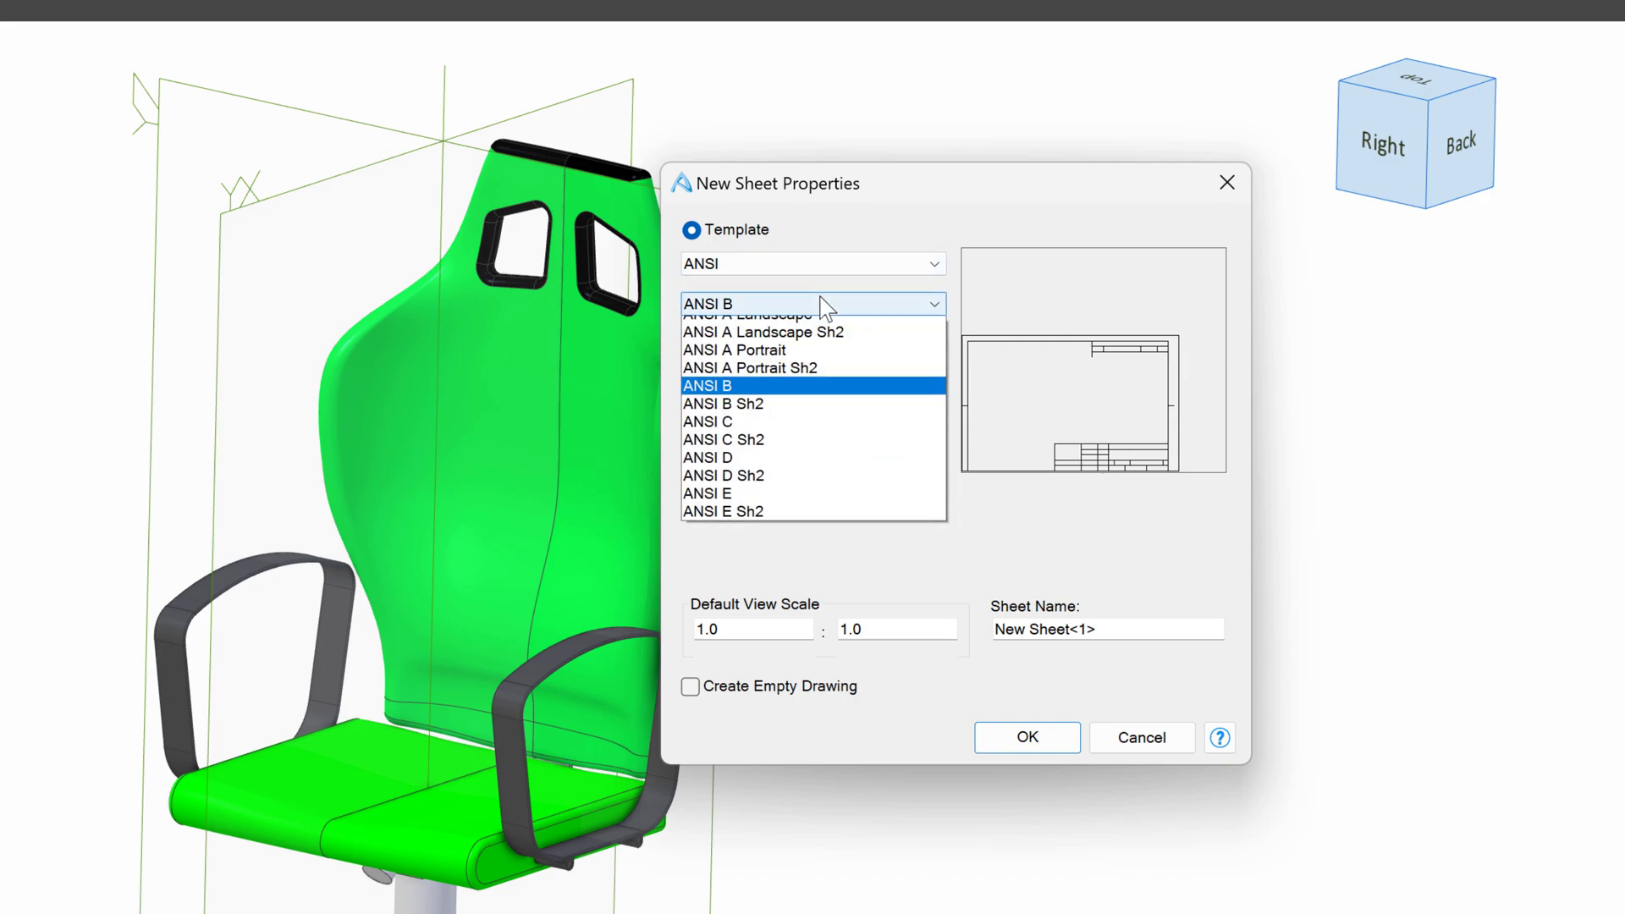
click(753, 418)
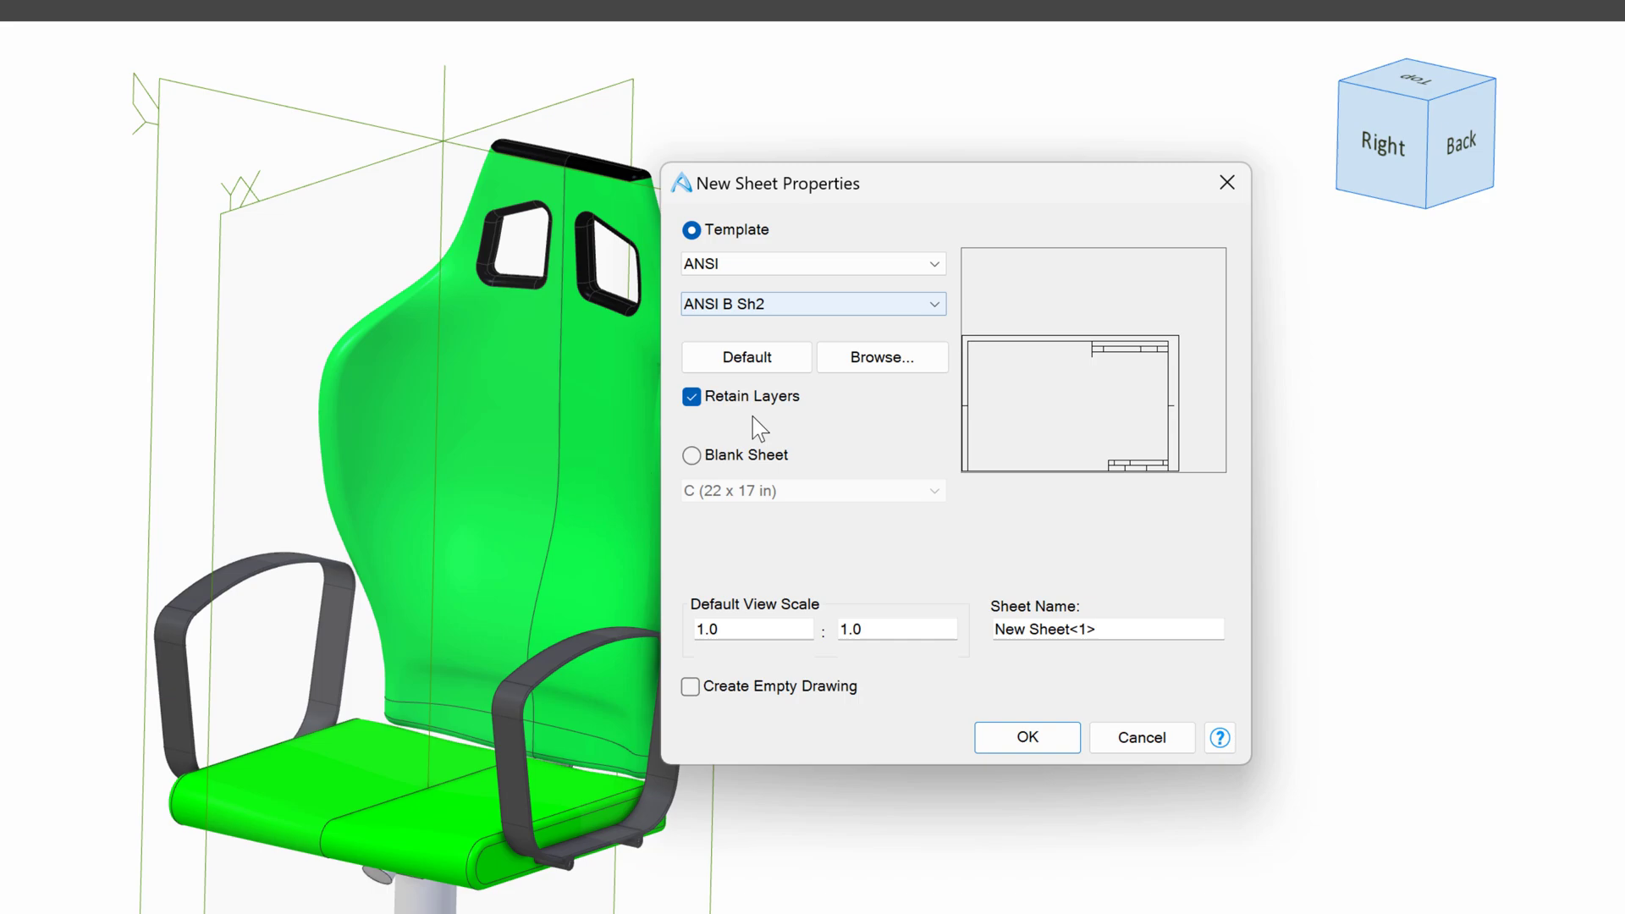
click(846, 305)
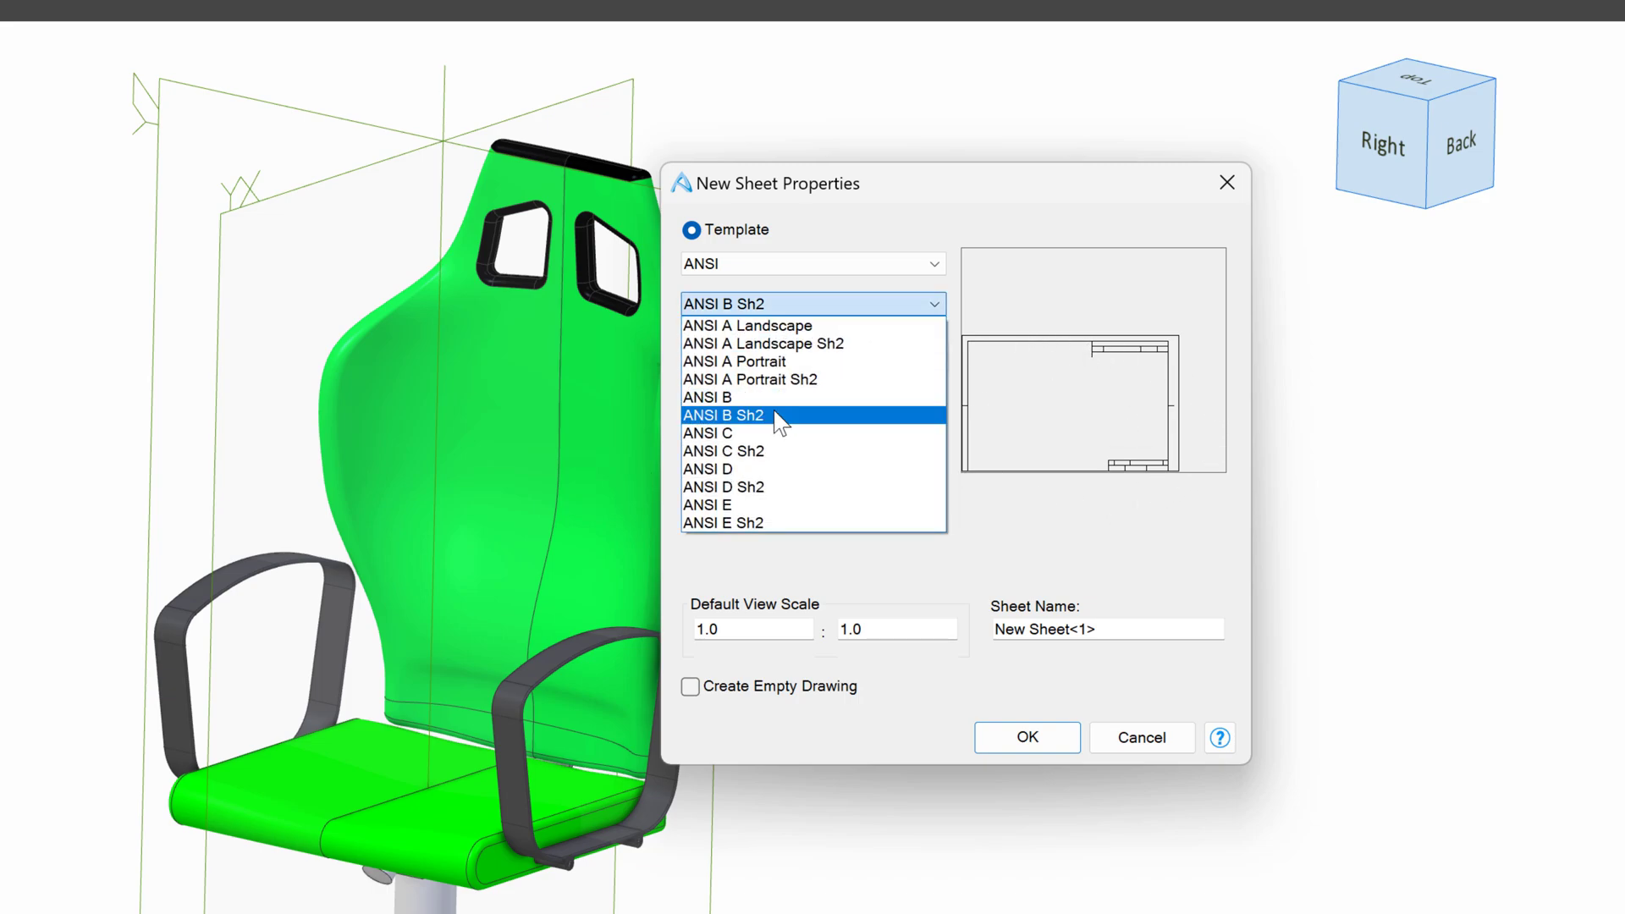
click(783, 399)
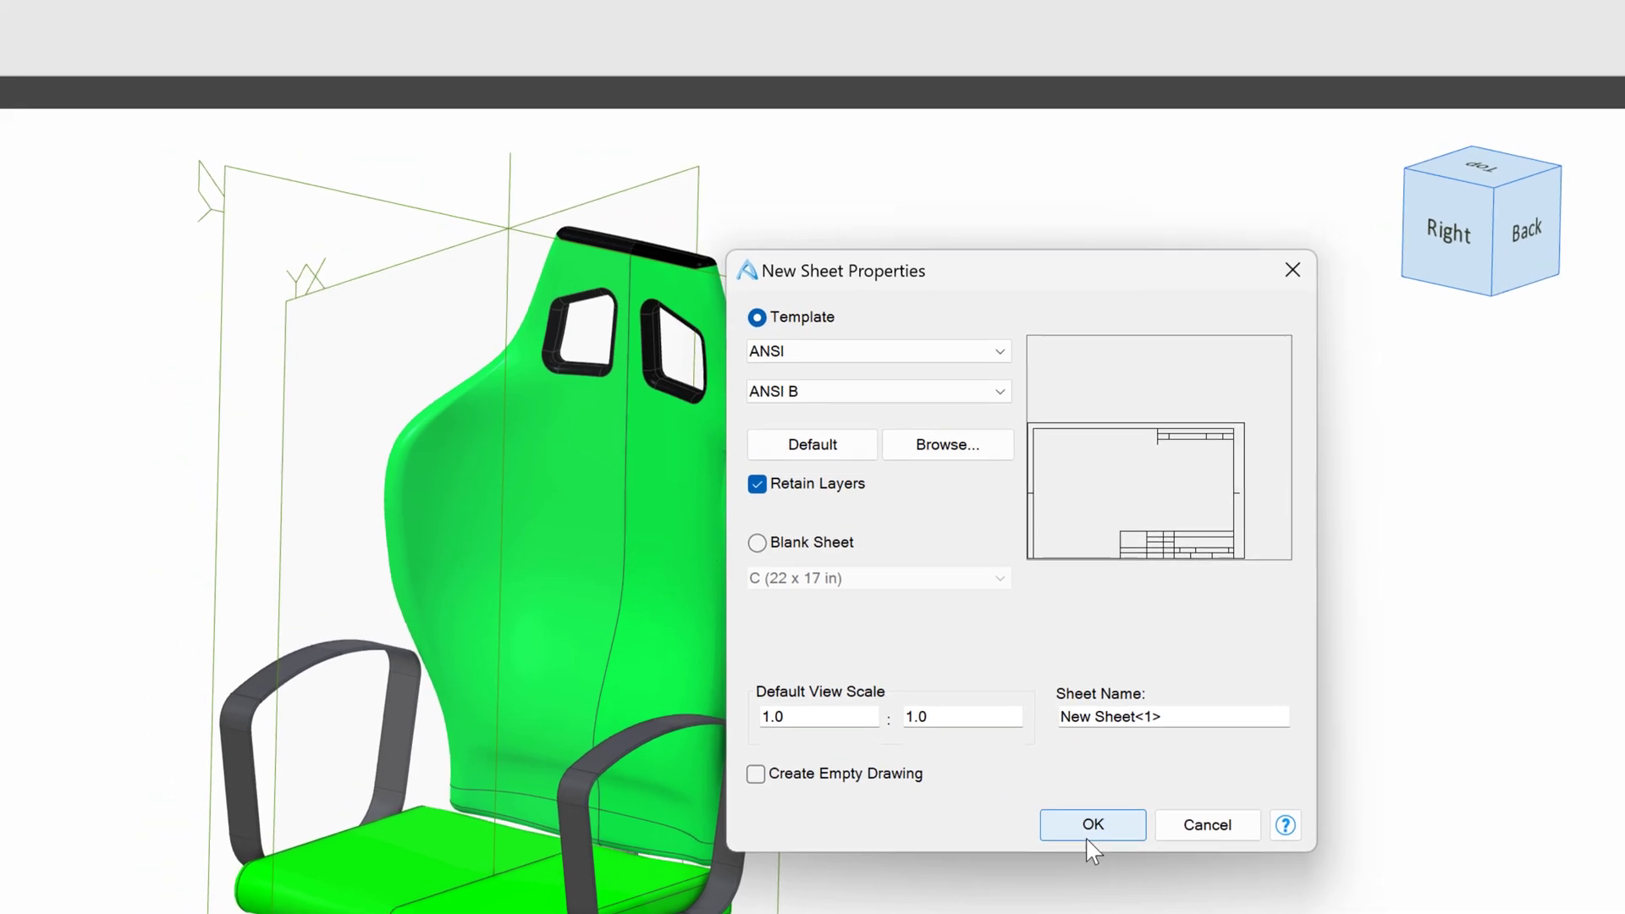
Create the sheet and fill in the title block's date, drafter's initials and DWG NO. 123456789
click(1024, 738)
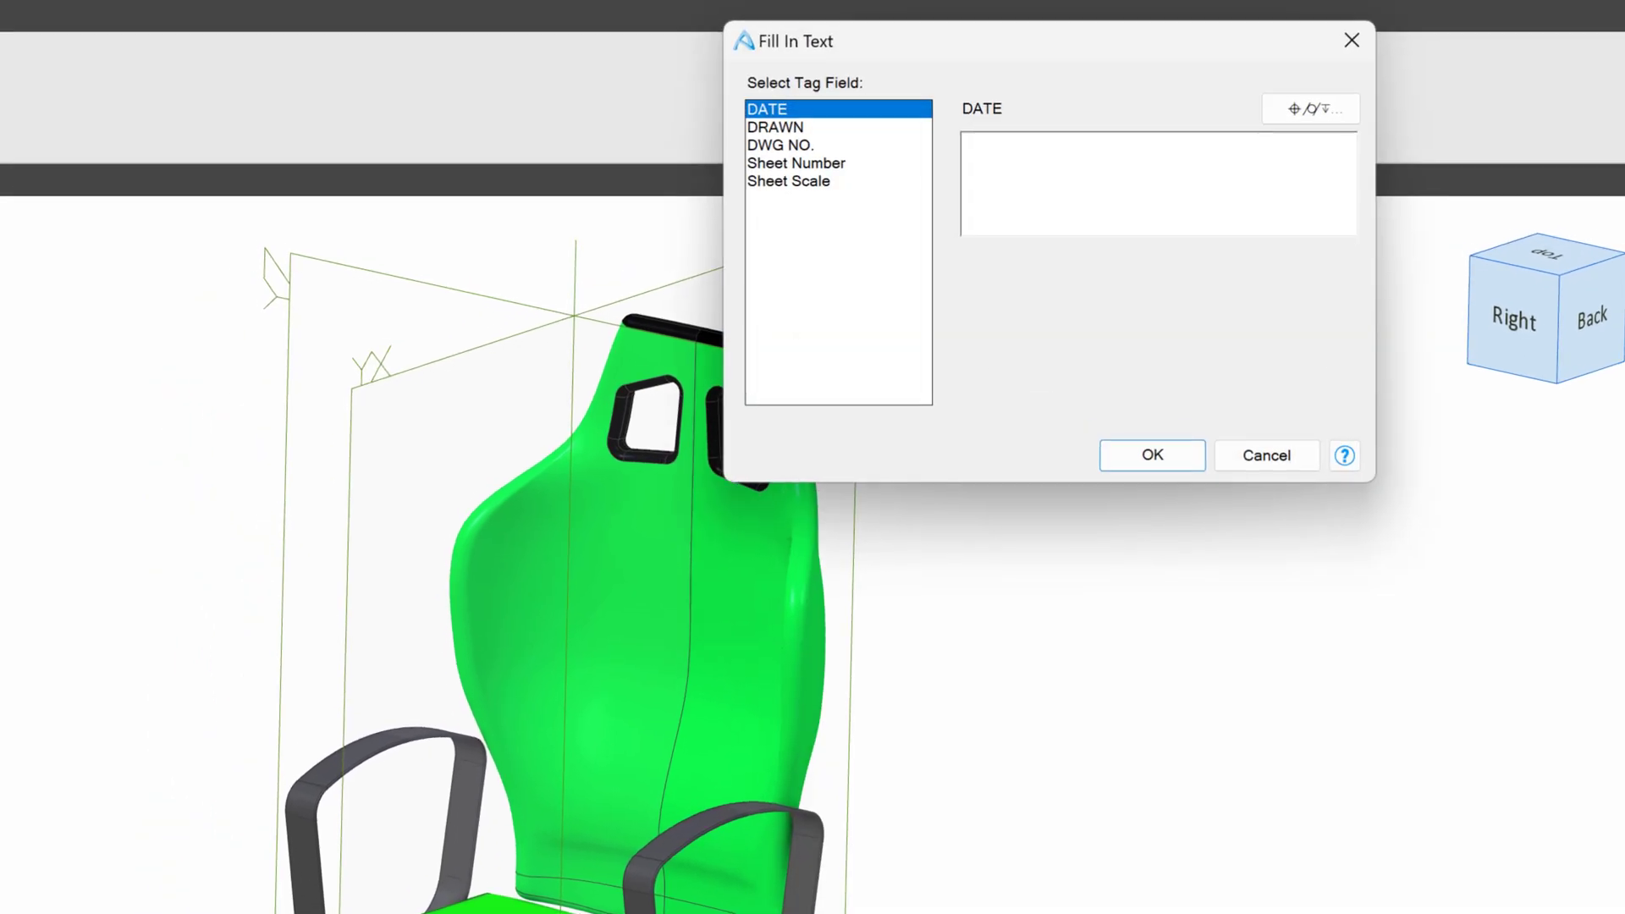
click(1199, 200)
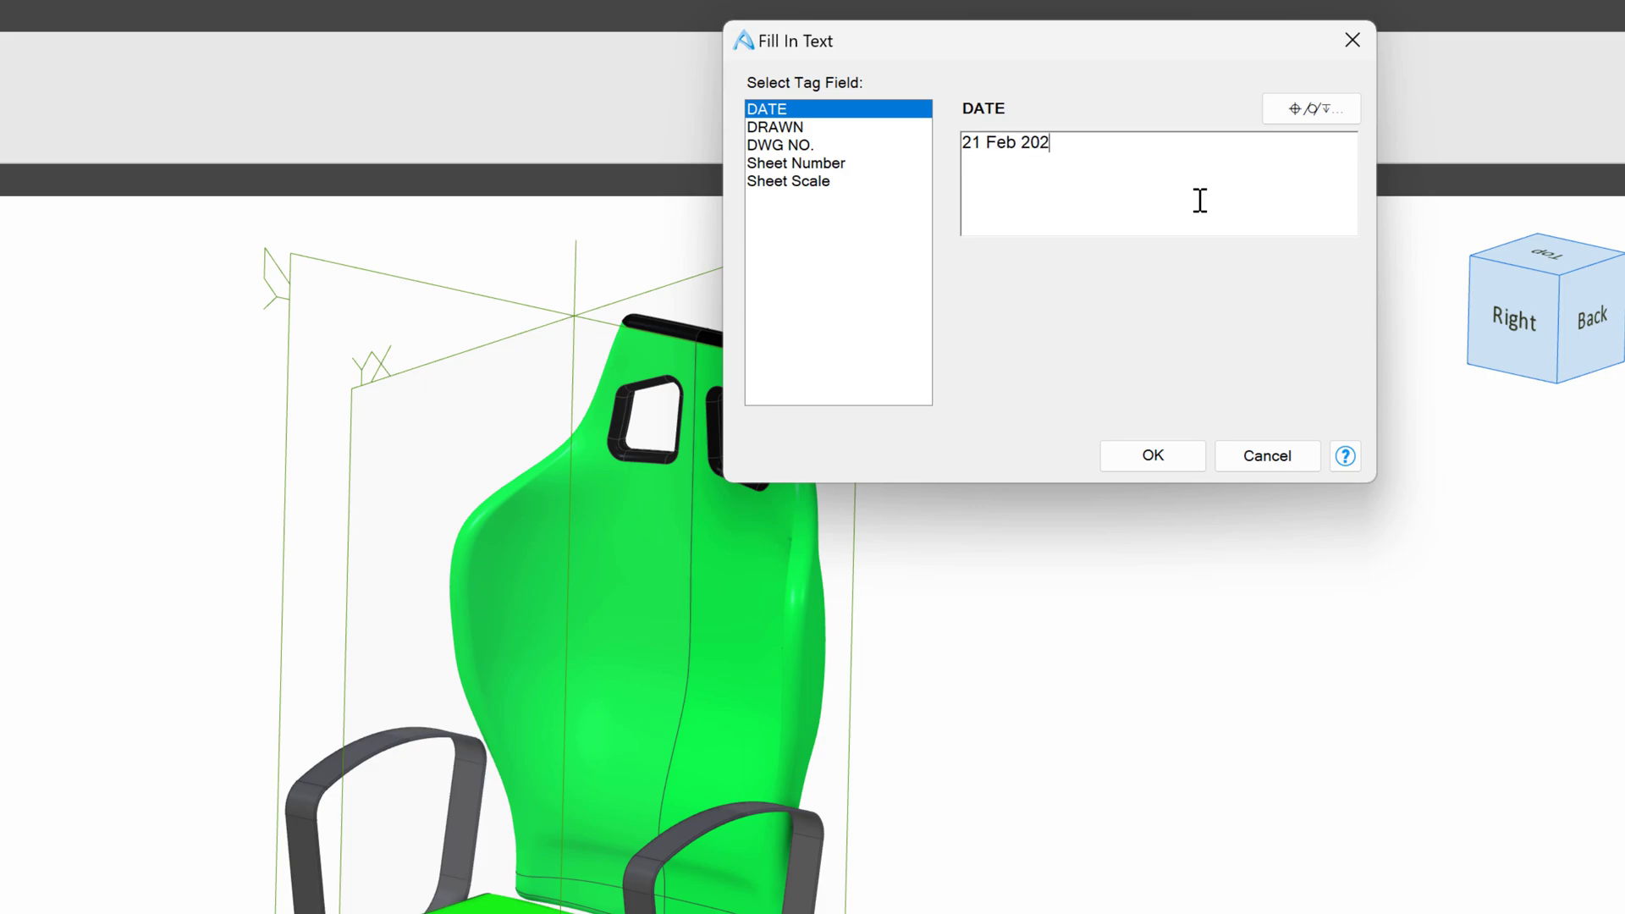
click(887, 128)
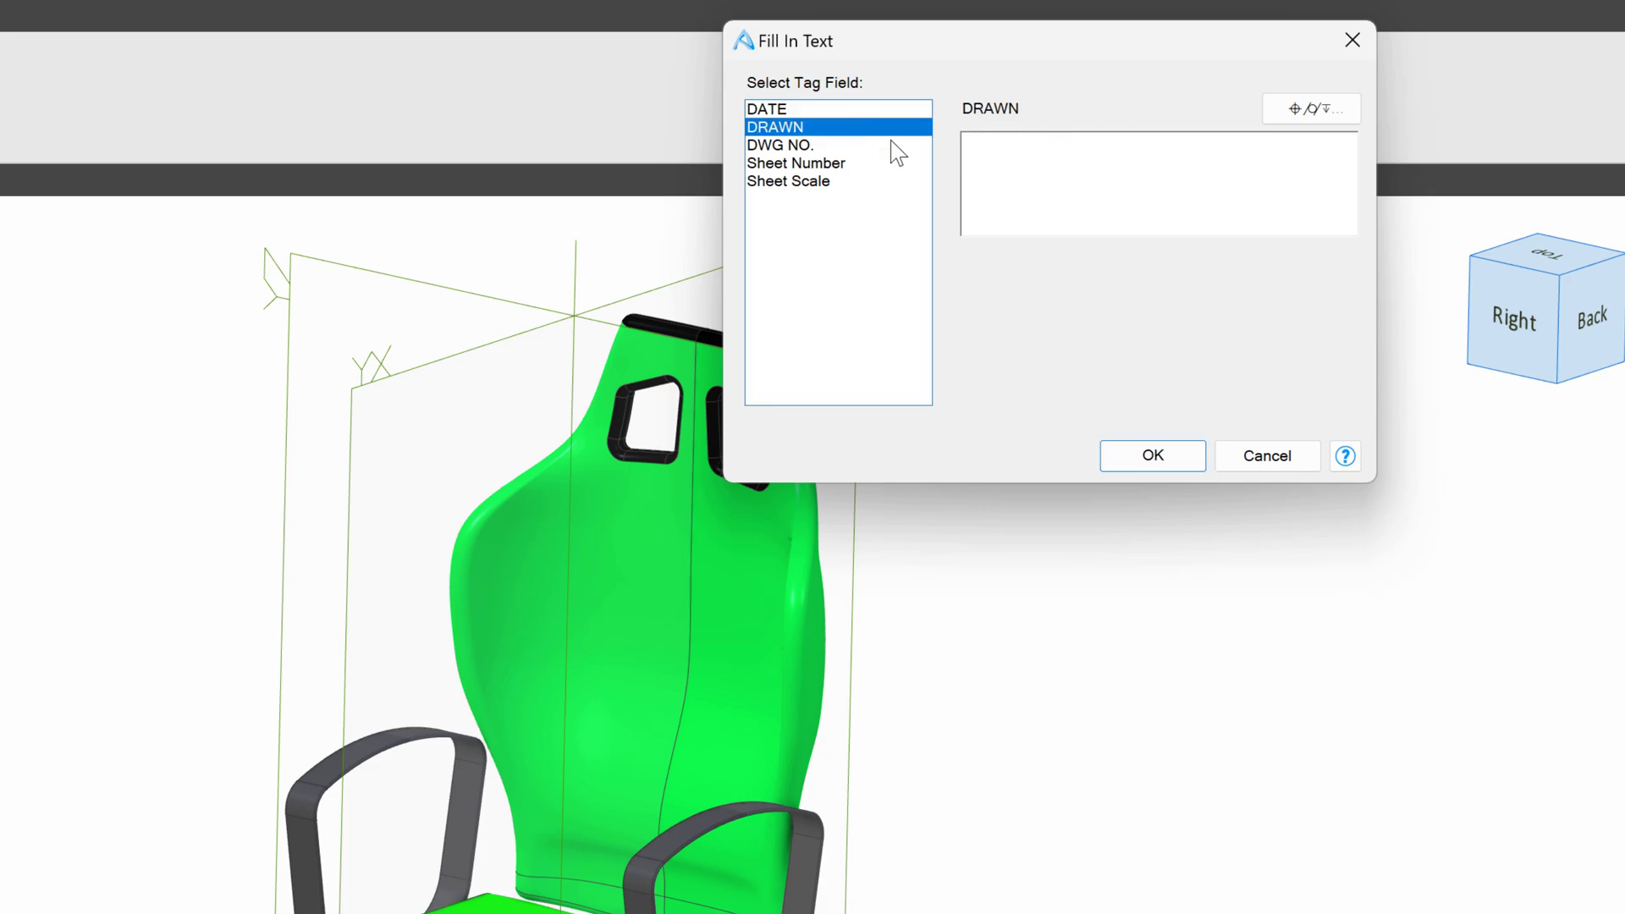
click(1011, 188)
text(JBL)
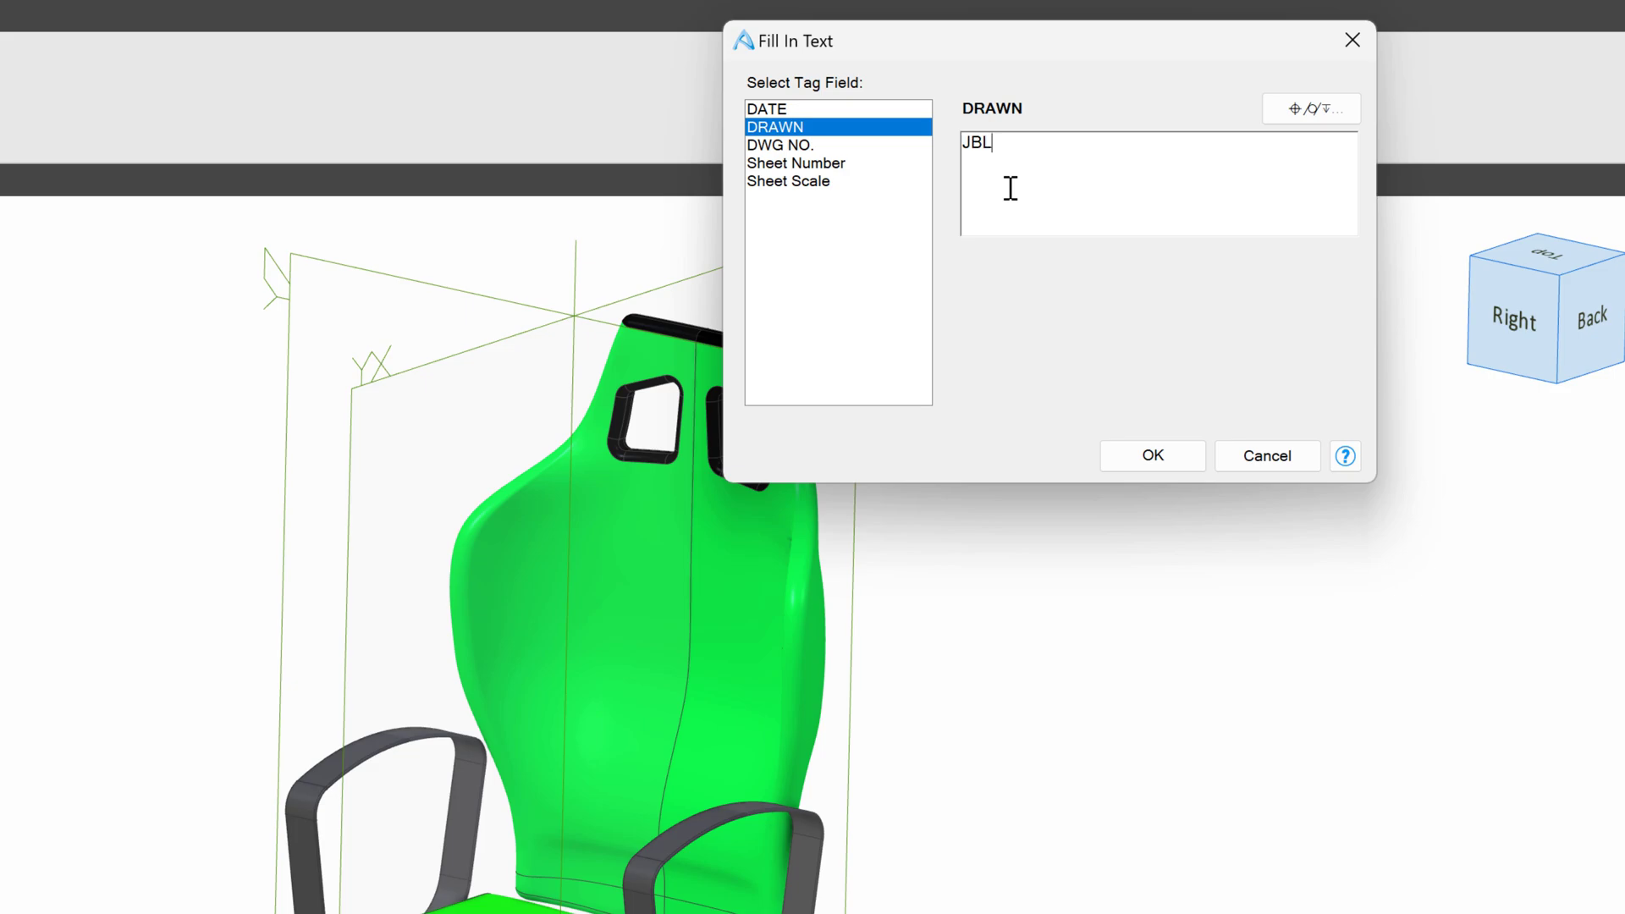
click(830, 146)
click(1034, 210)
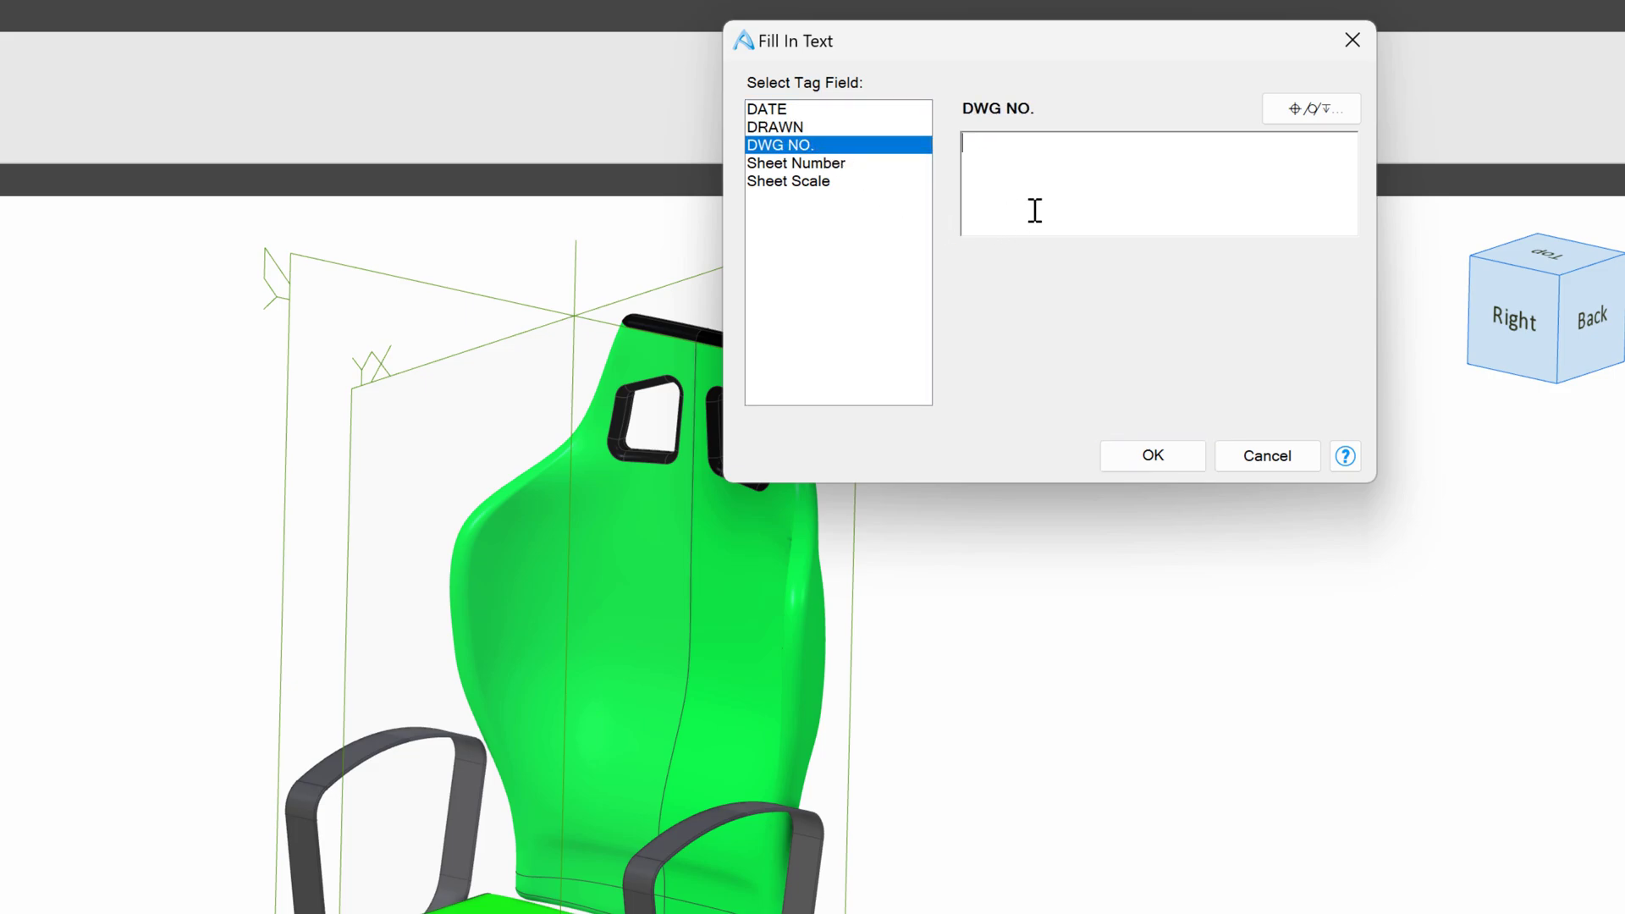
text(123456789)
click(1174, 462)
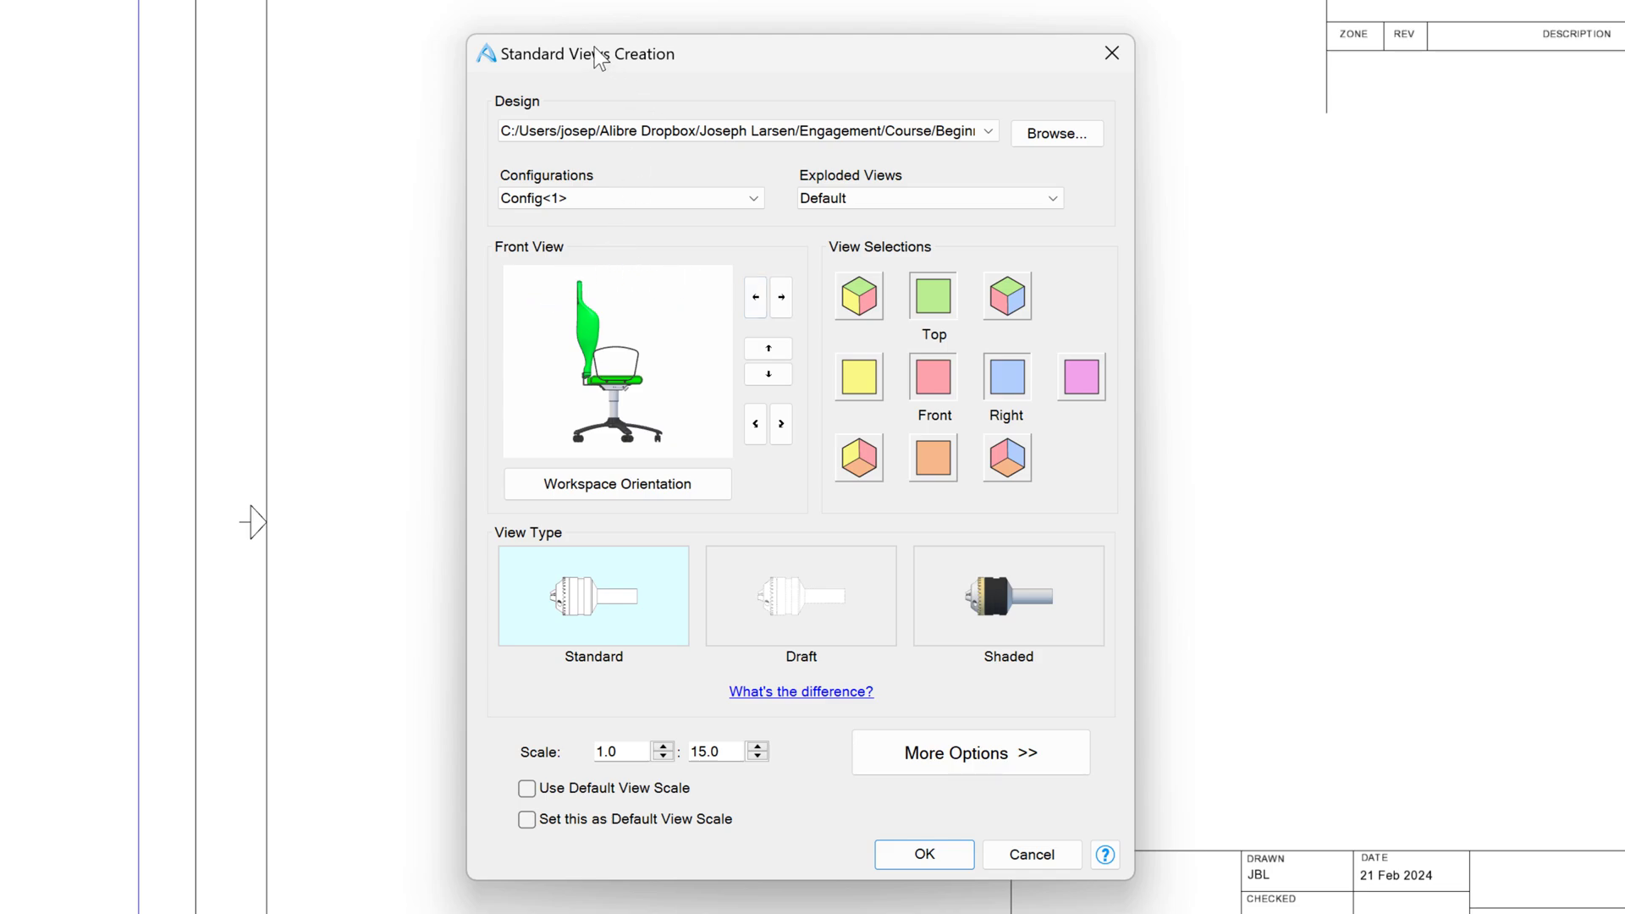
Keep Config<1>, preview Exploded View (1), then revert to the Default unexploded state
mouse_move(600, 58)
mouse_down()
mouse_move(522, 41)
mouse_move(577, 59)
mouse_up()
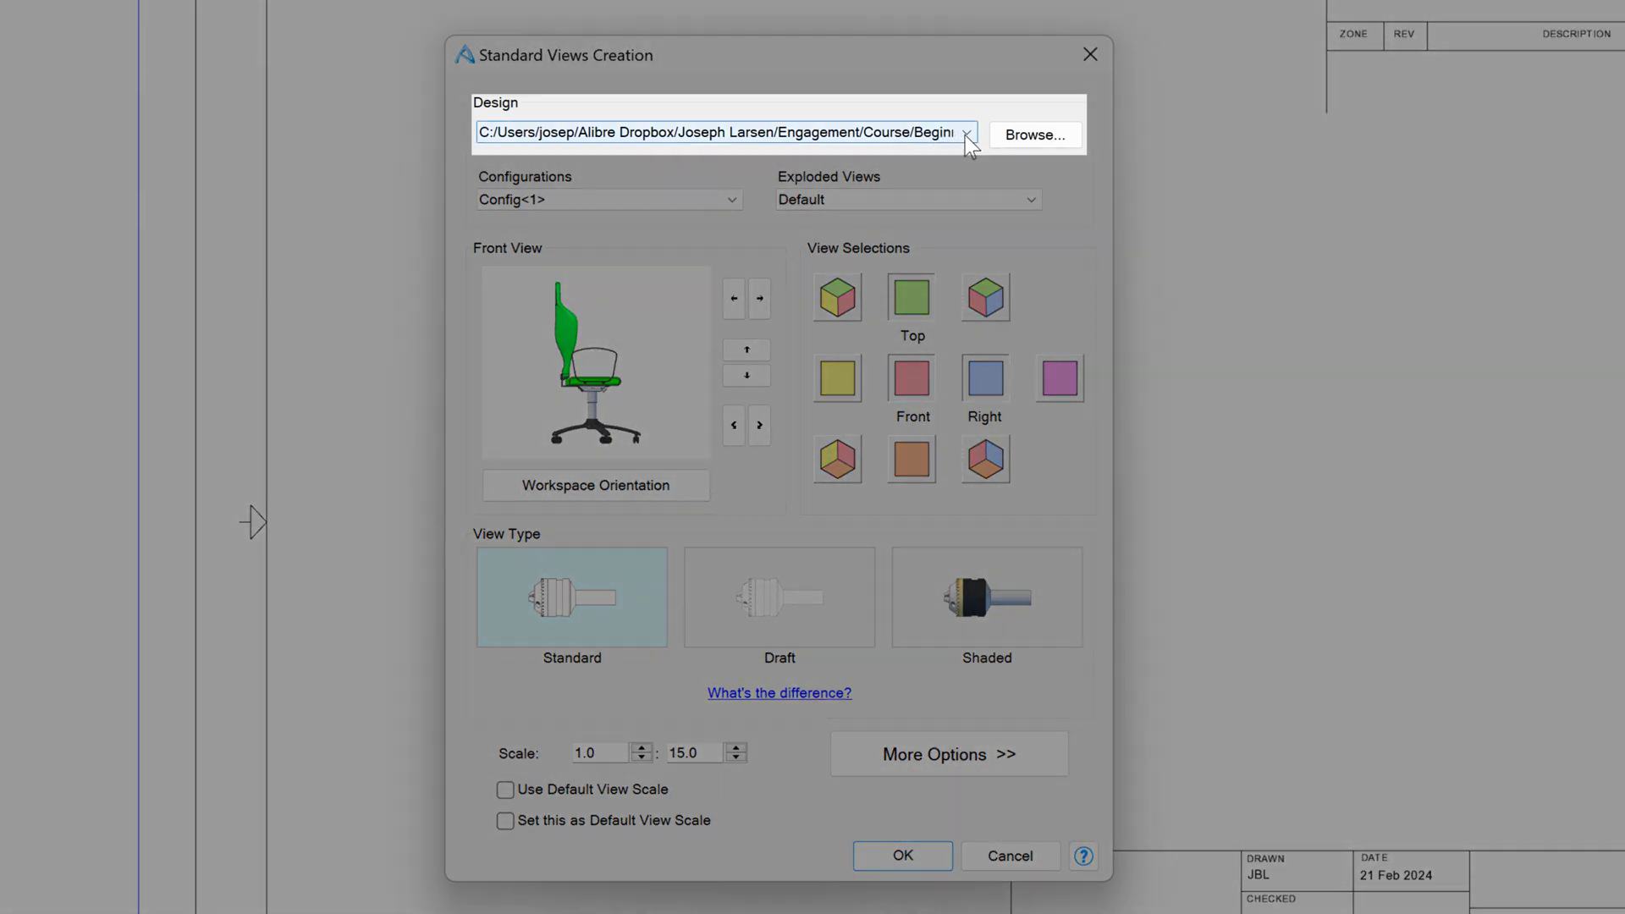
click(966, 133)
click(965, 133)
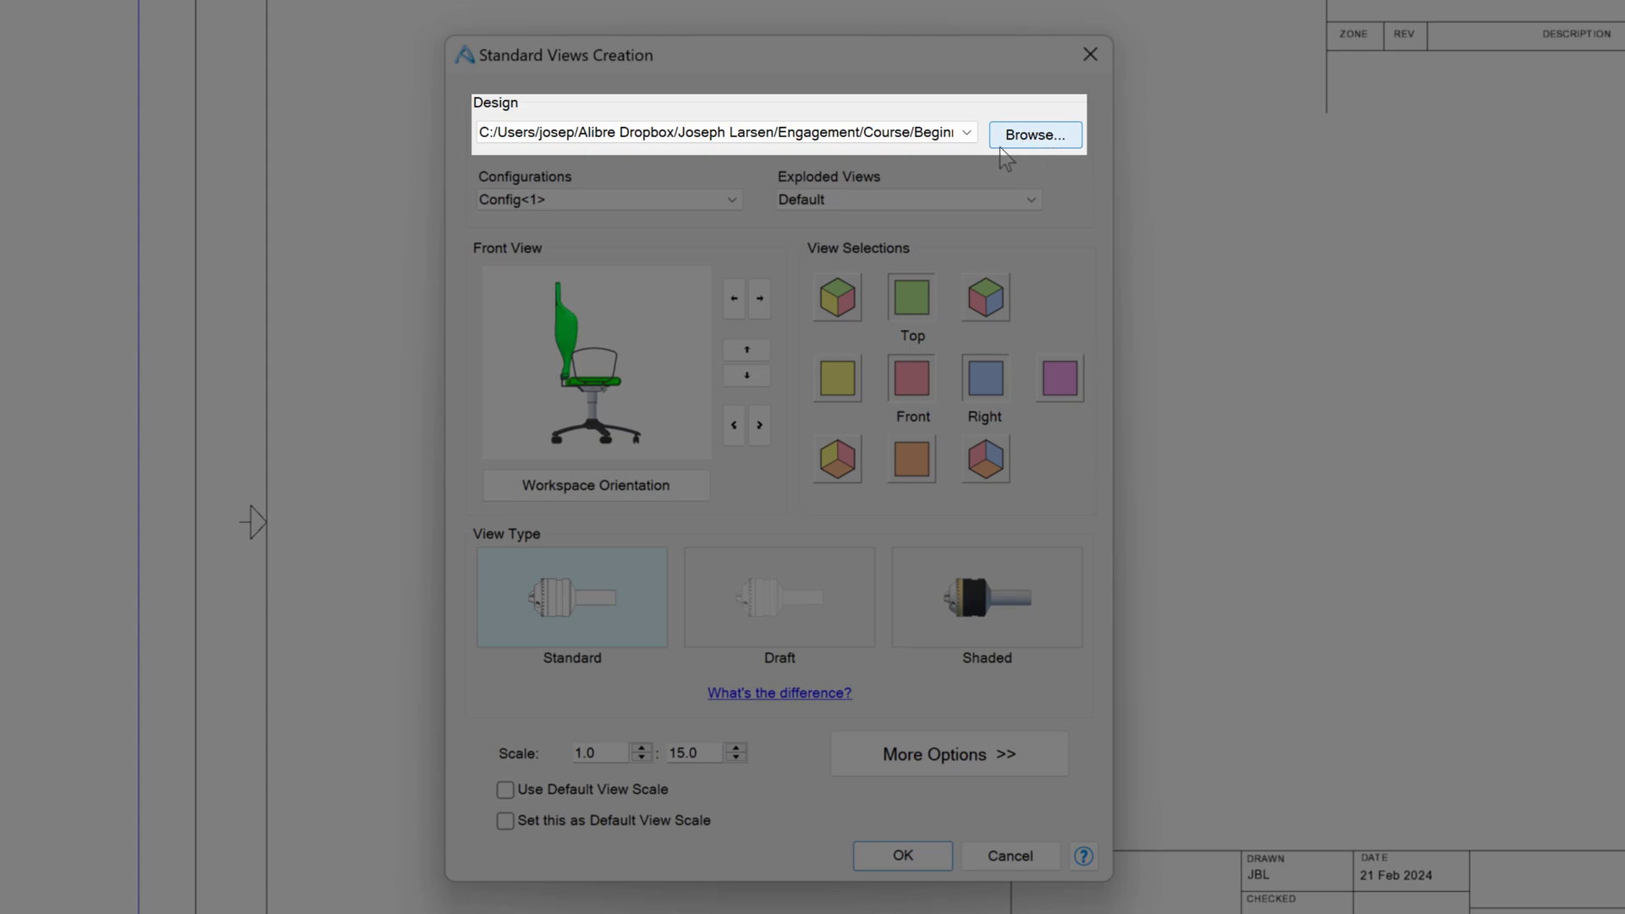
click(725, 200)
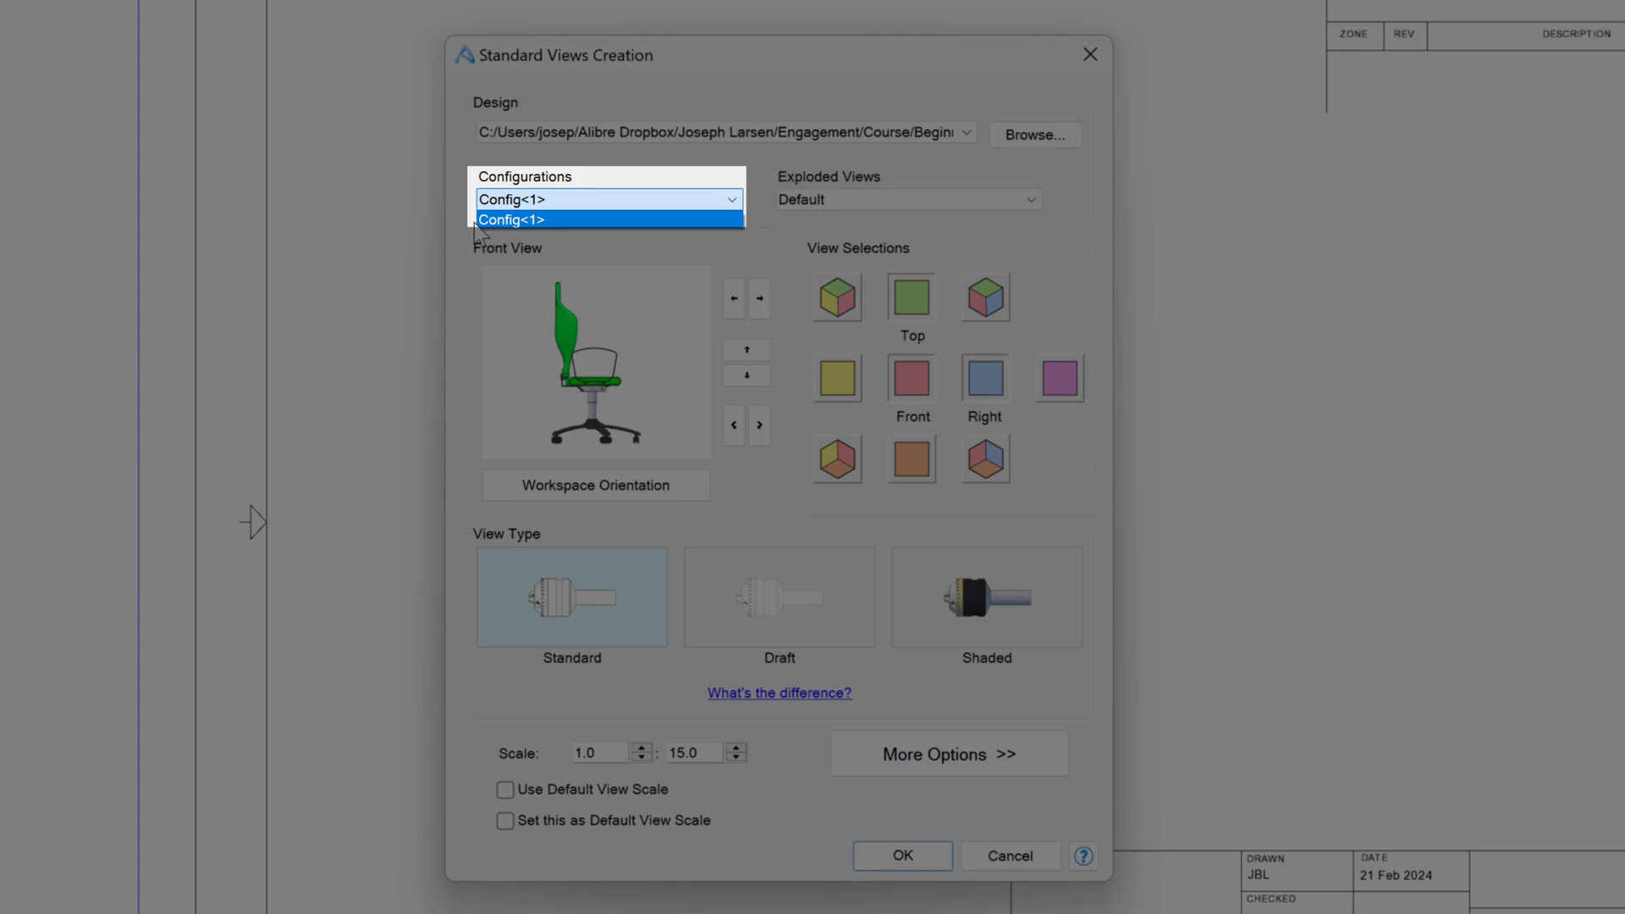
click(612, 218)
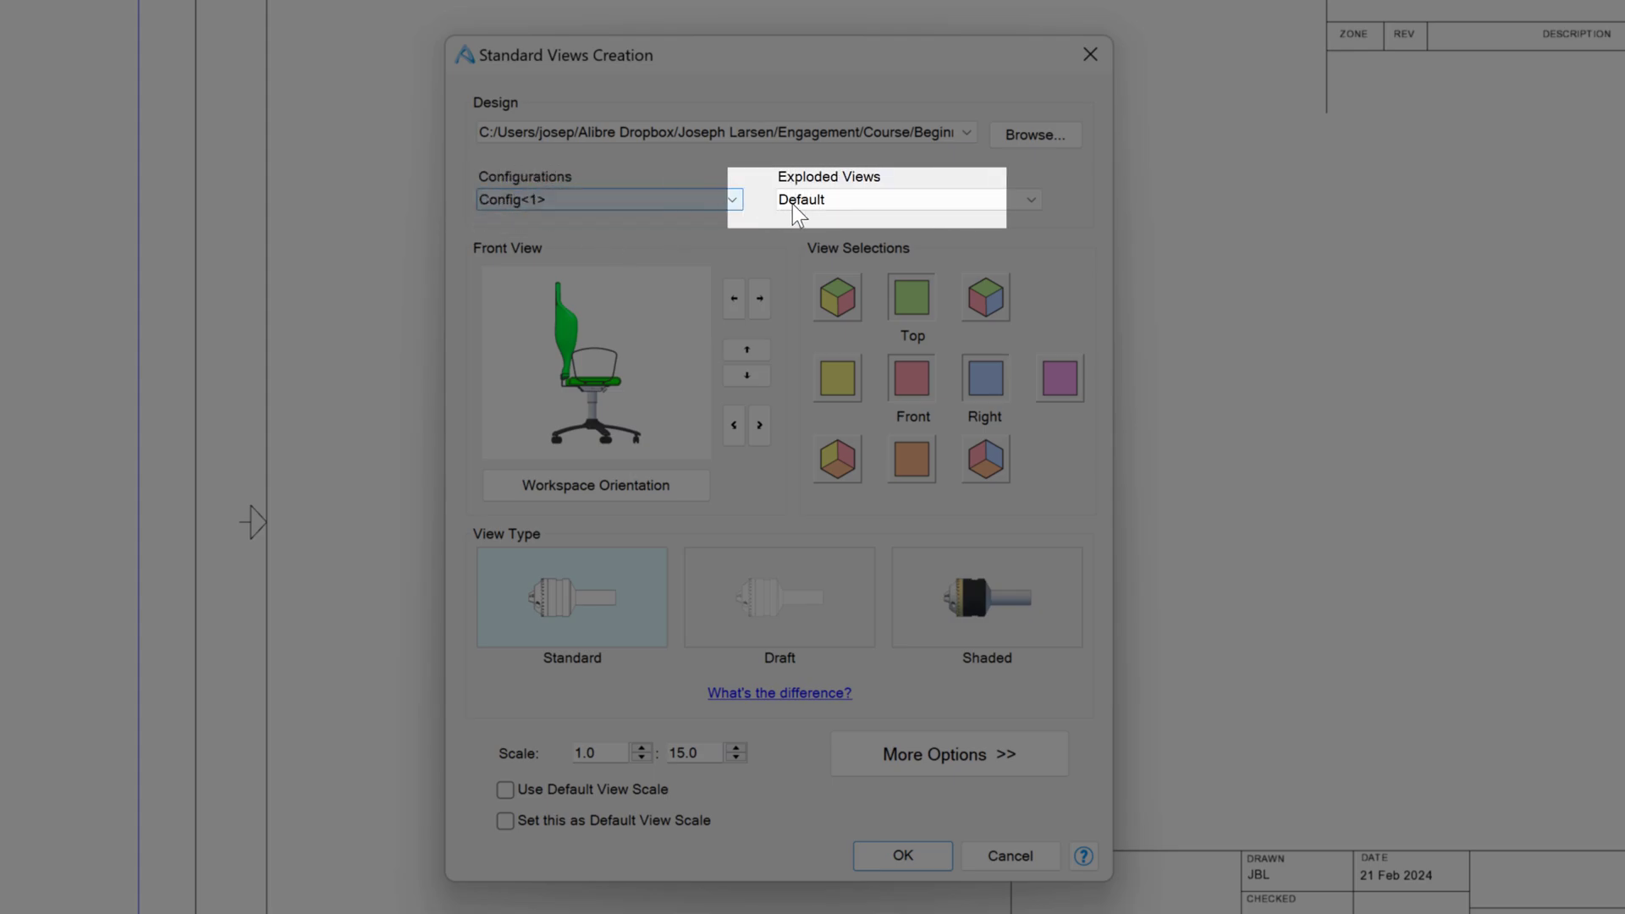
click(843, 198)
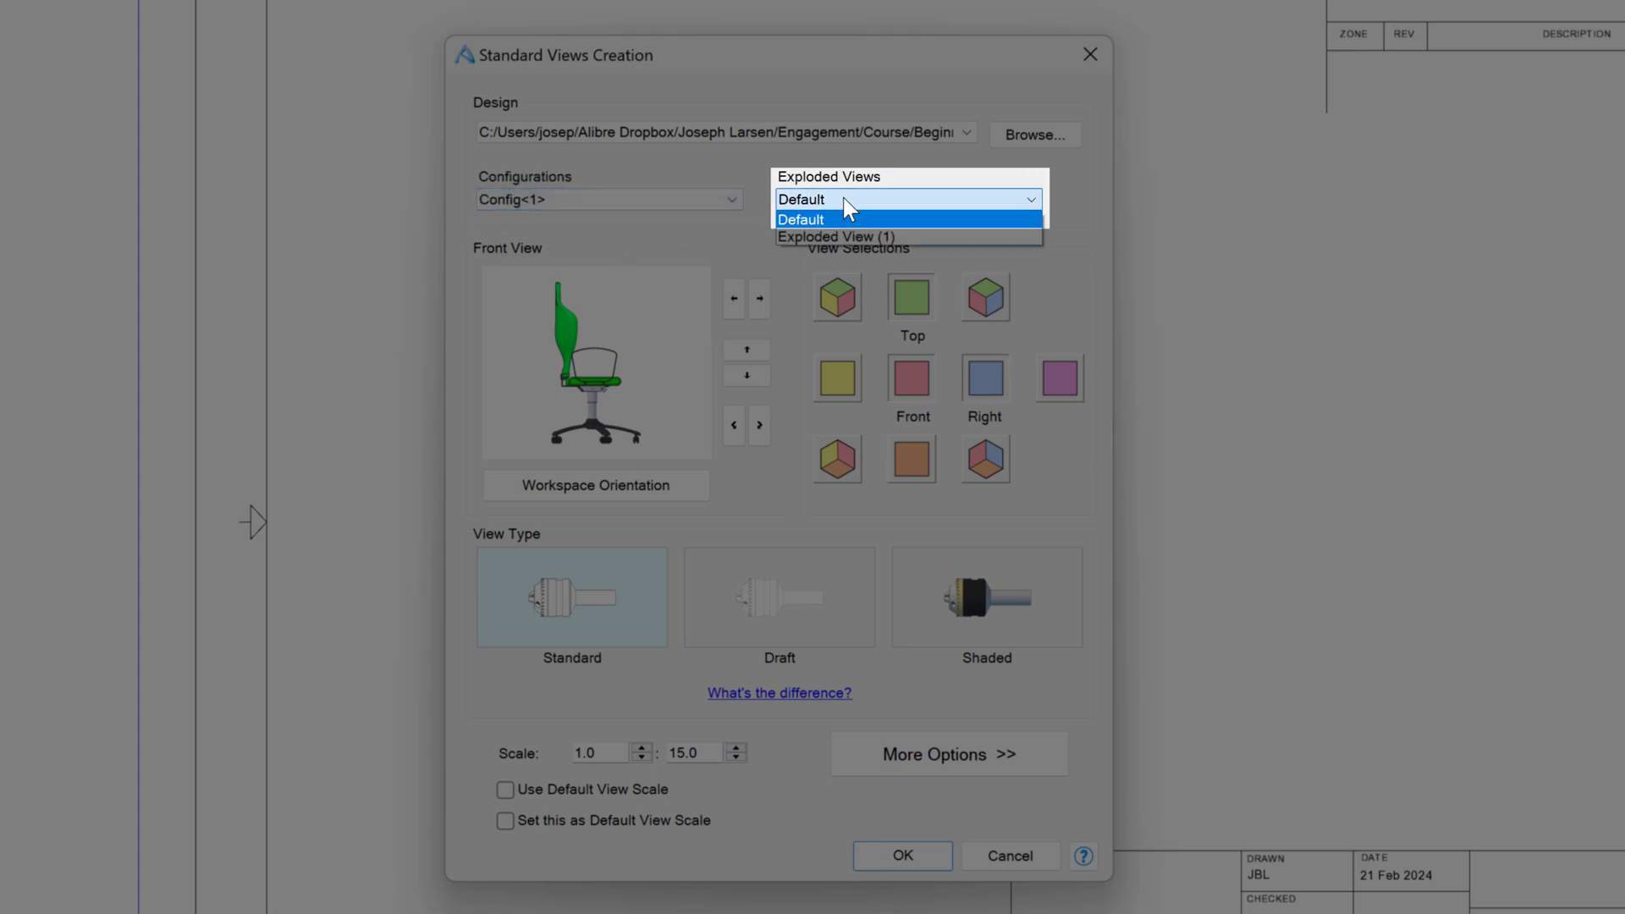
click(849, 237)
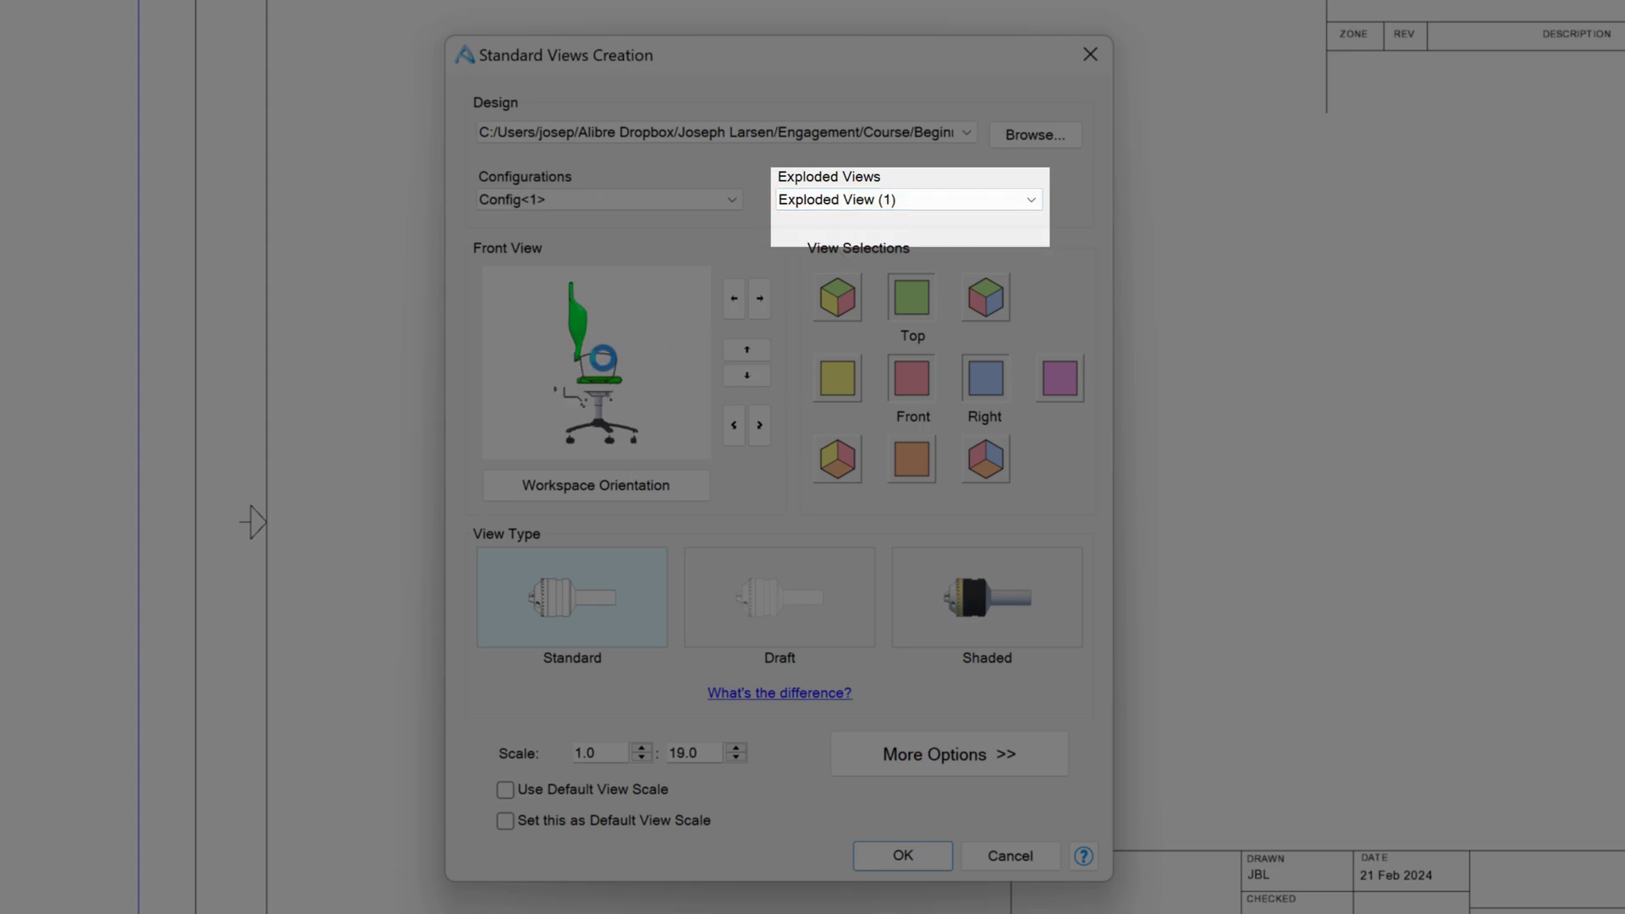
click(847, 199)
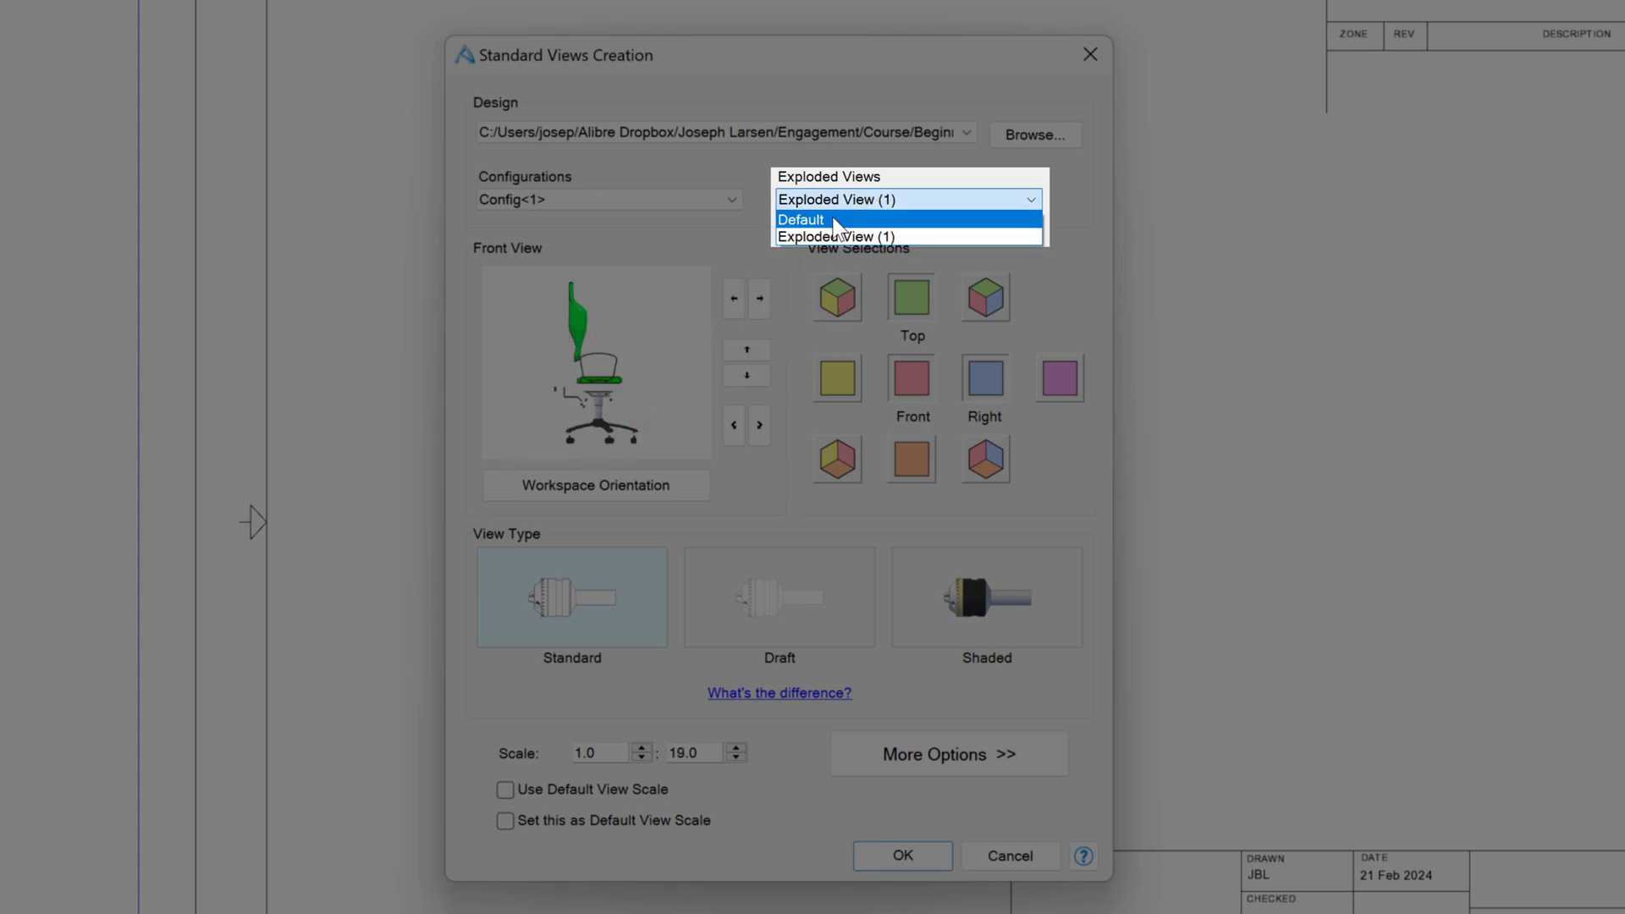
click(821, 220)
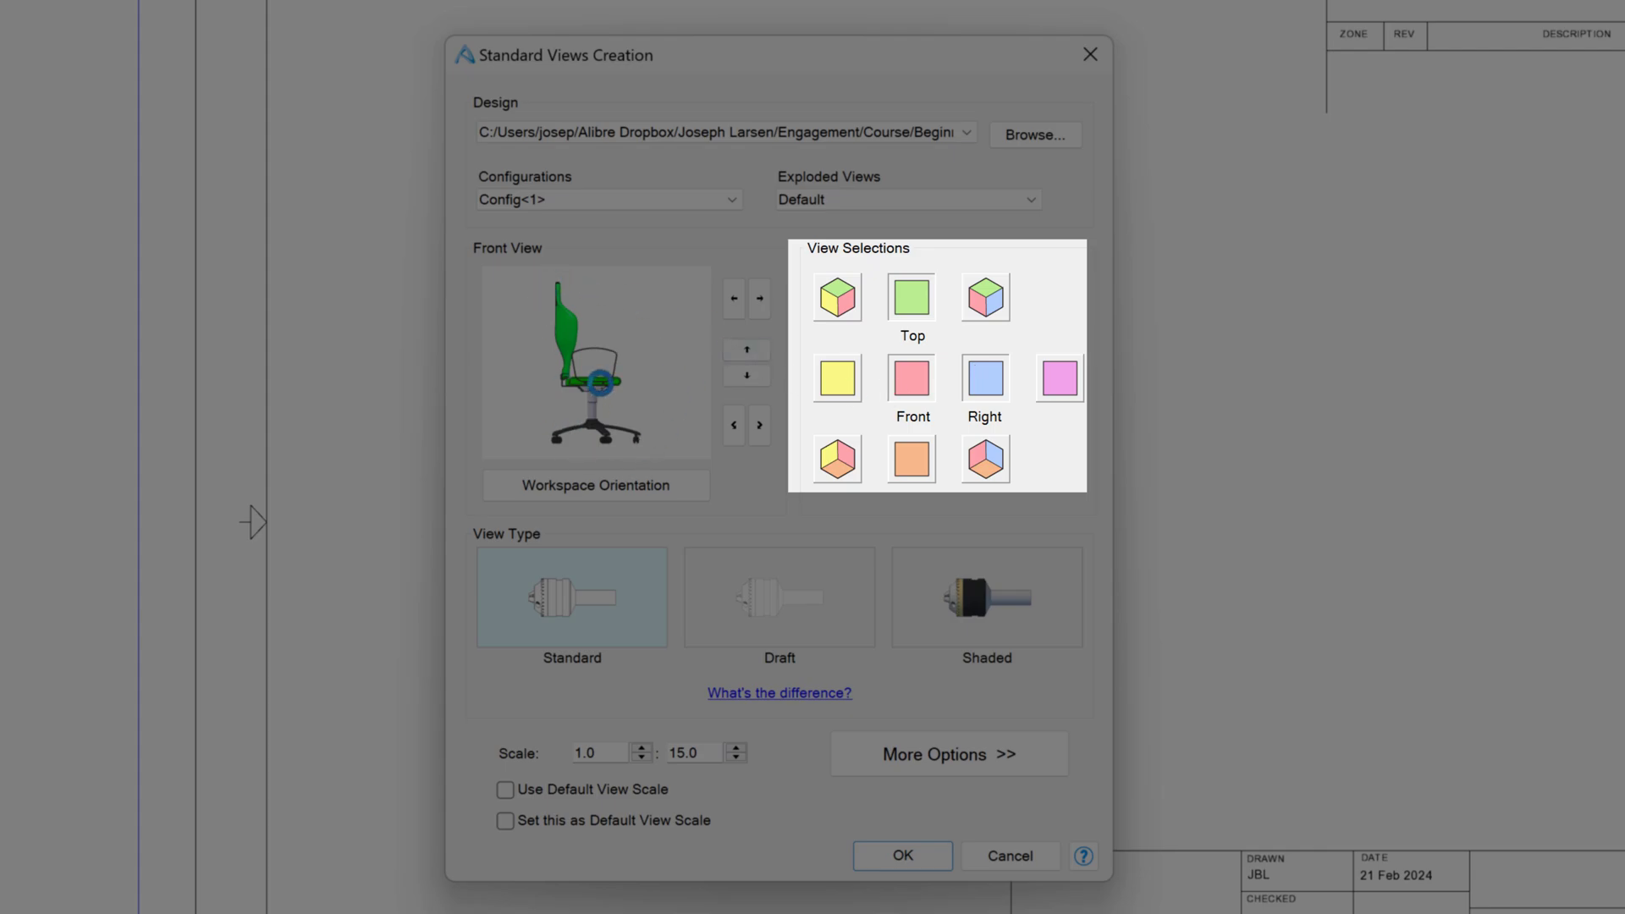
Rotate the front view until the chair stands upright, back facing forward, and add the isometric view
click(760, 298)
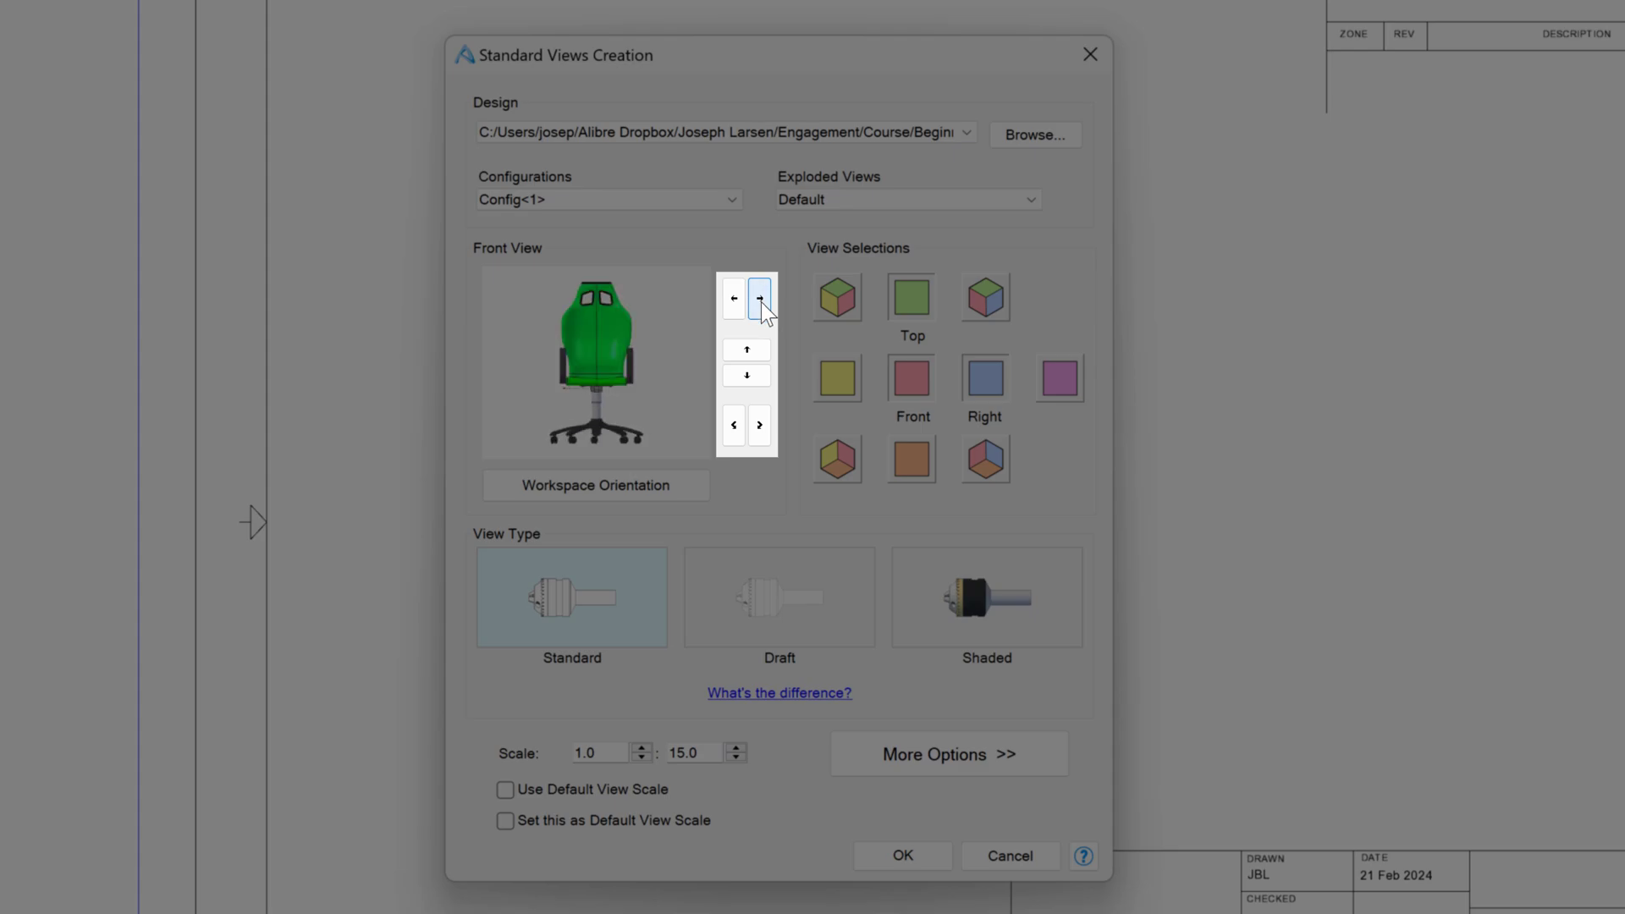
click(748, 351)
click(748, 350)
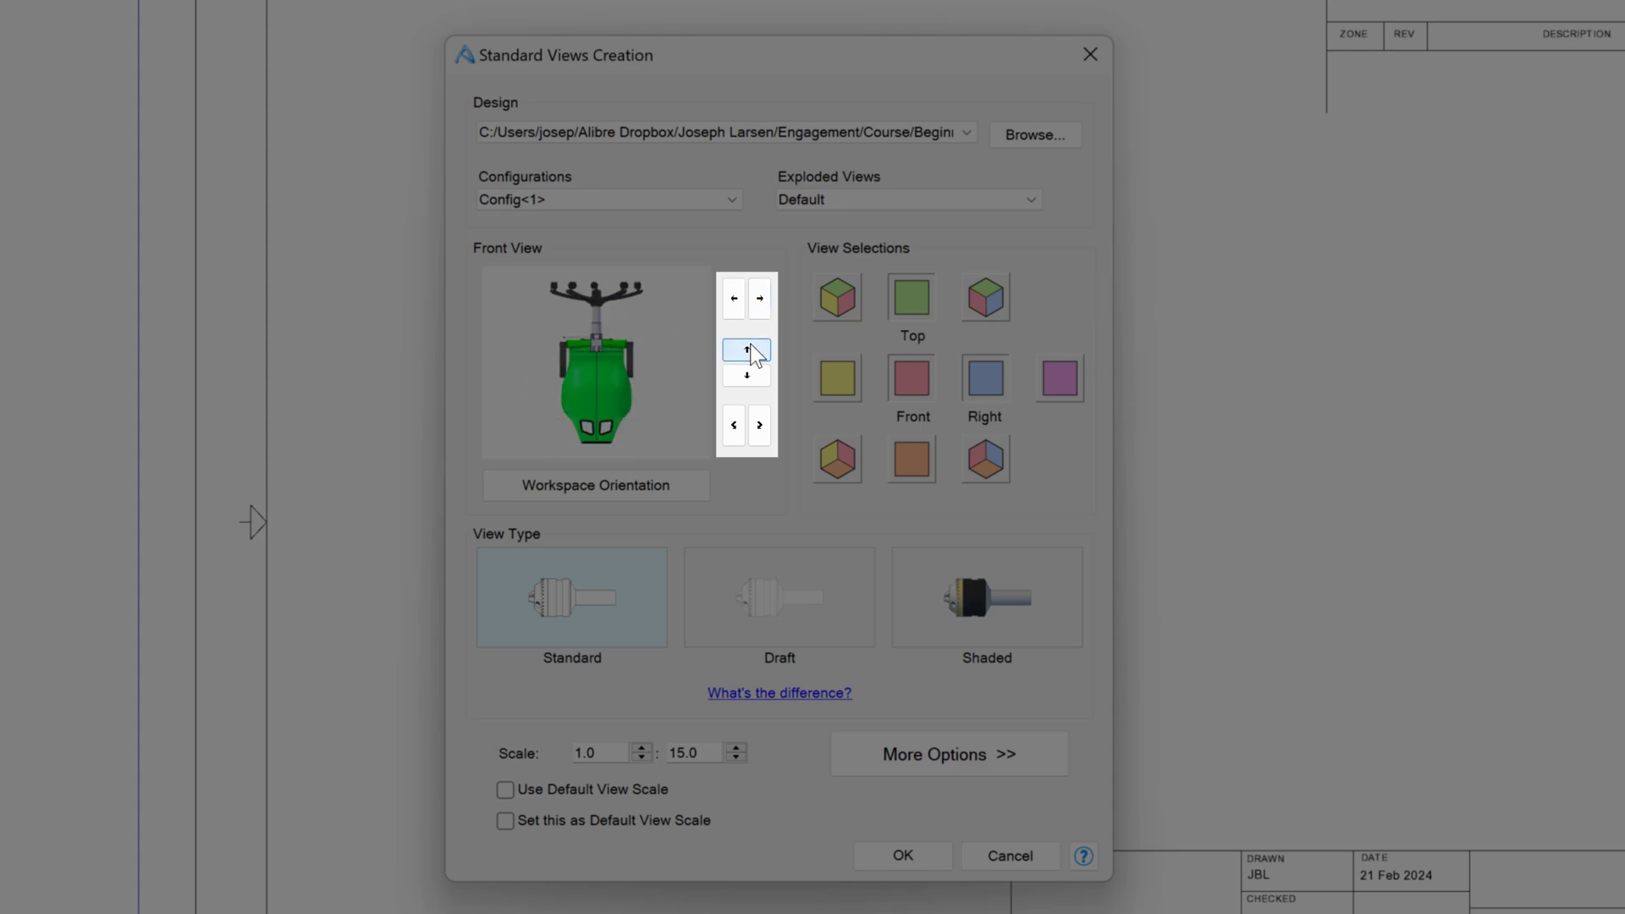
click(748, 350)
click(748, 350)
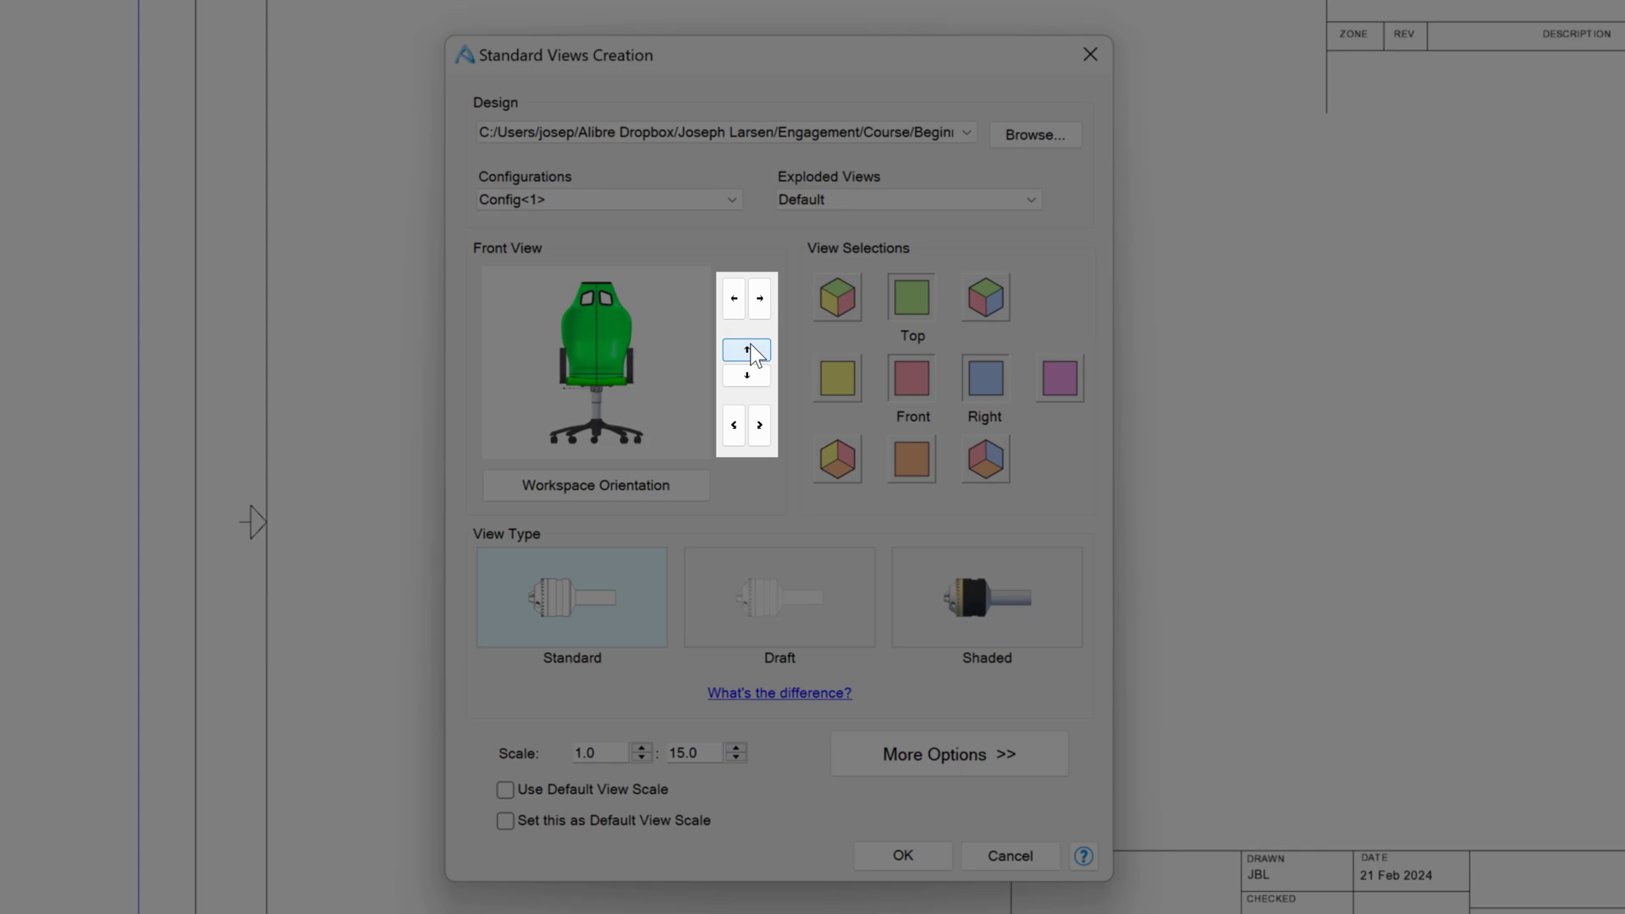
click(760, 427)
click(760, 428)
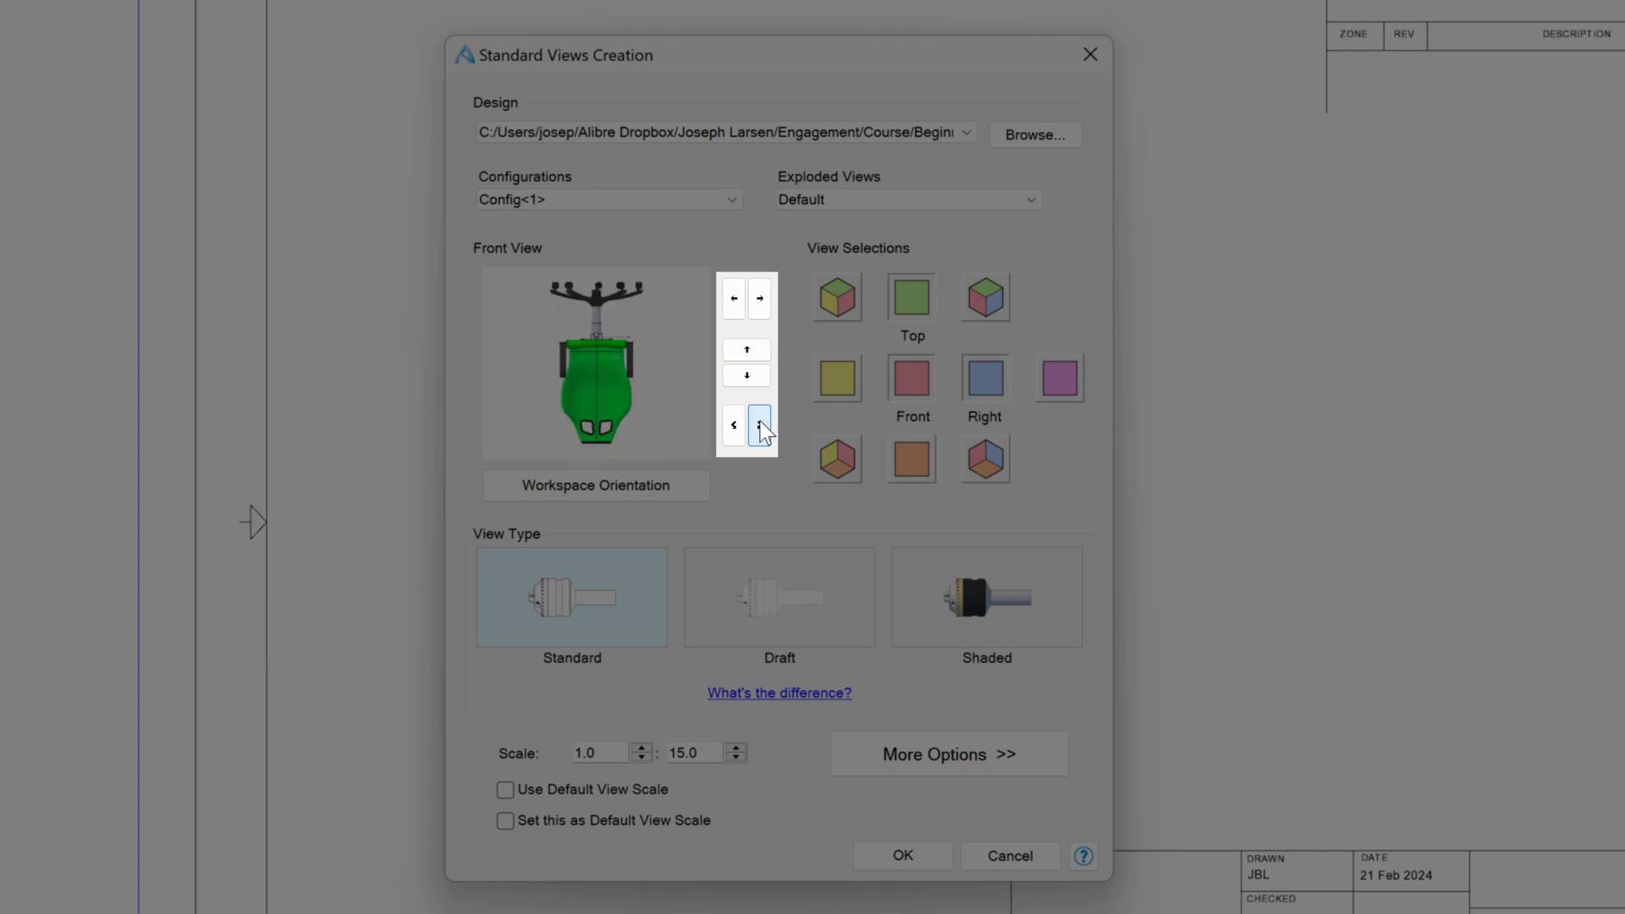
click(760, 427)
click(760, 427)
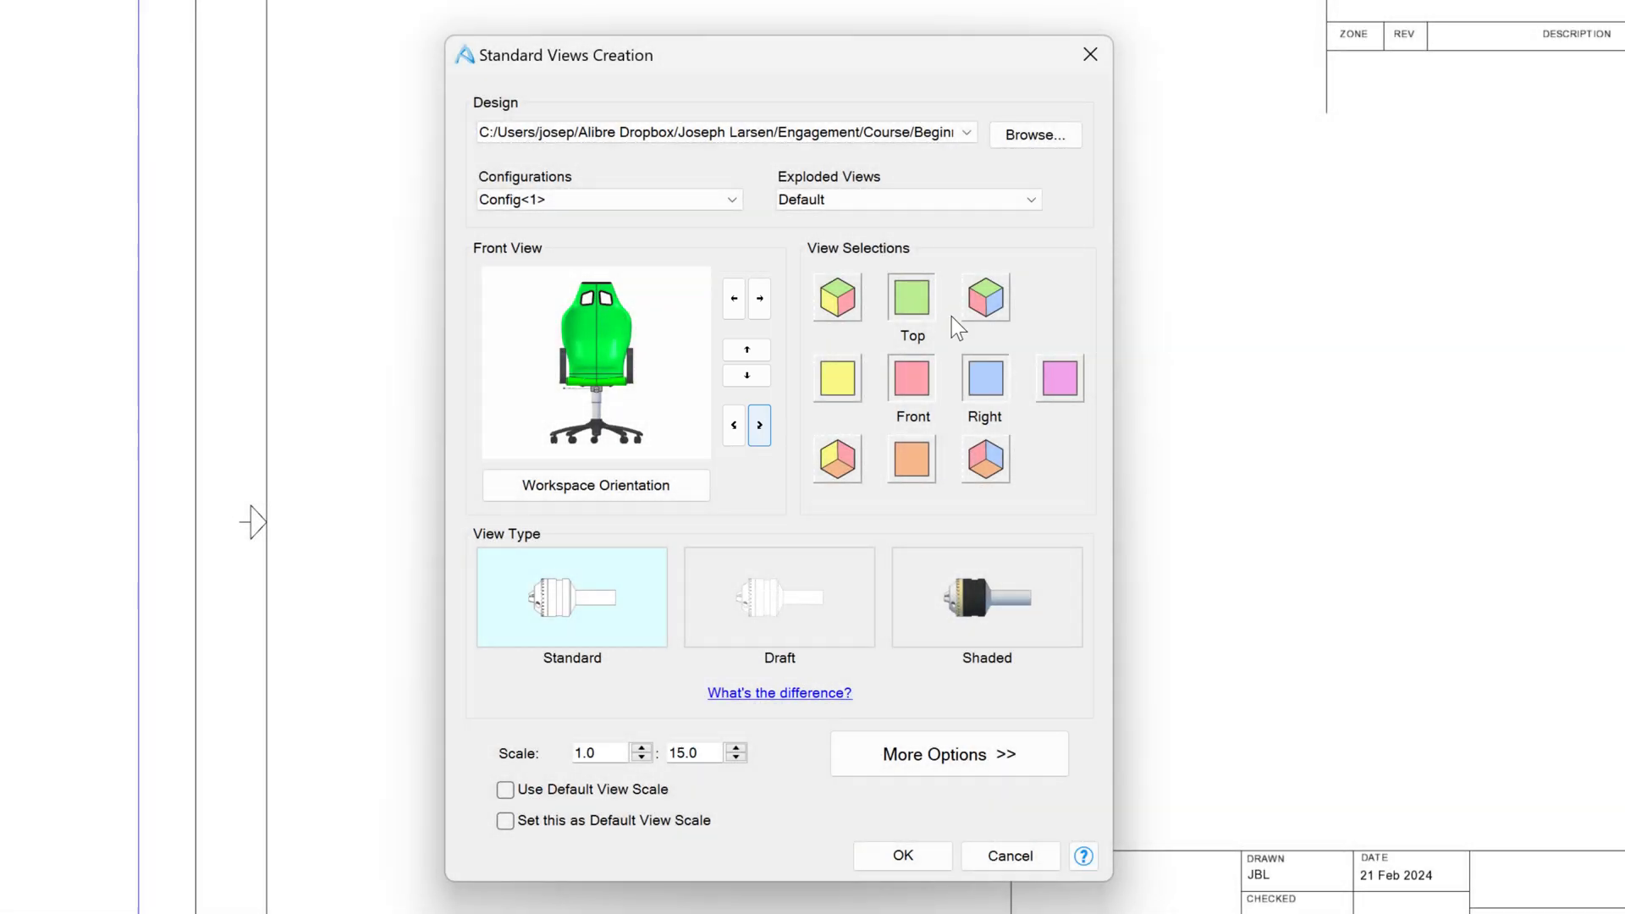
click(982, 297)
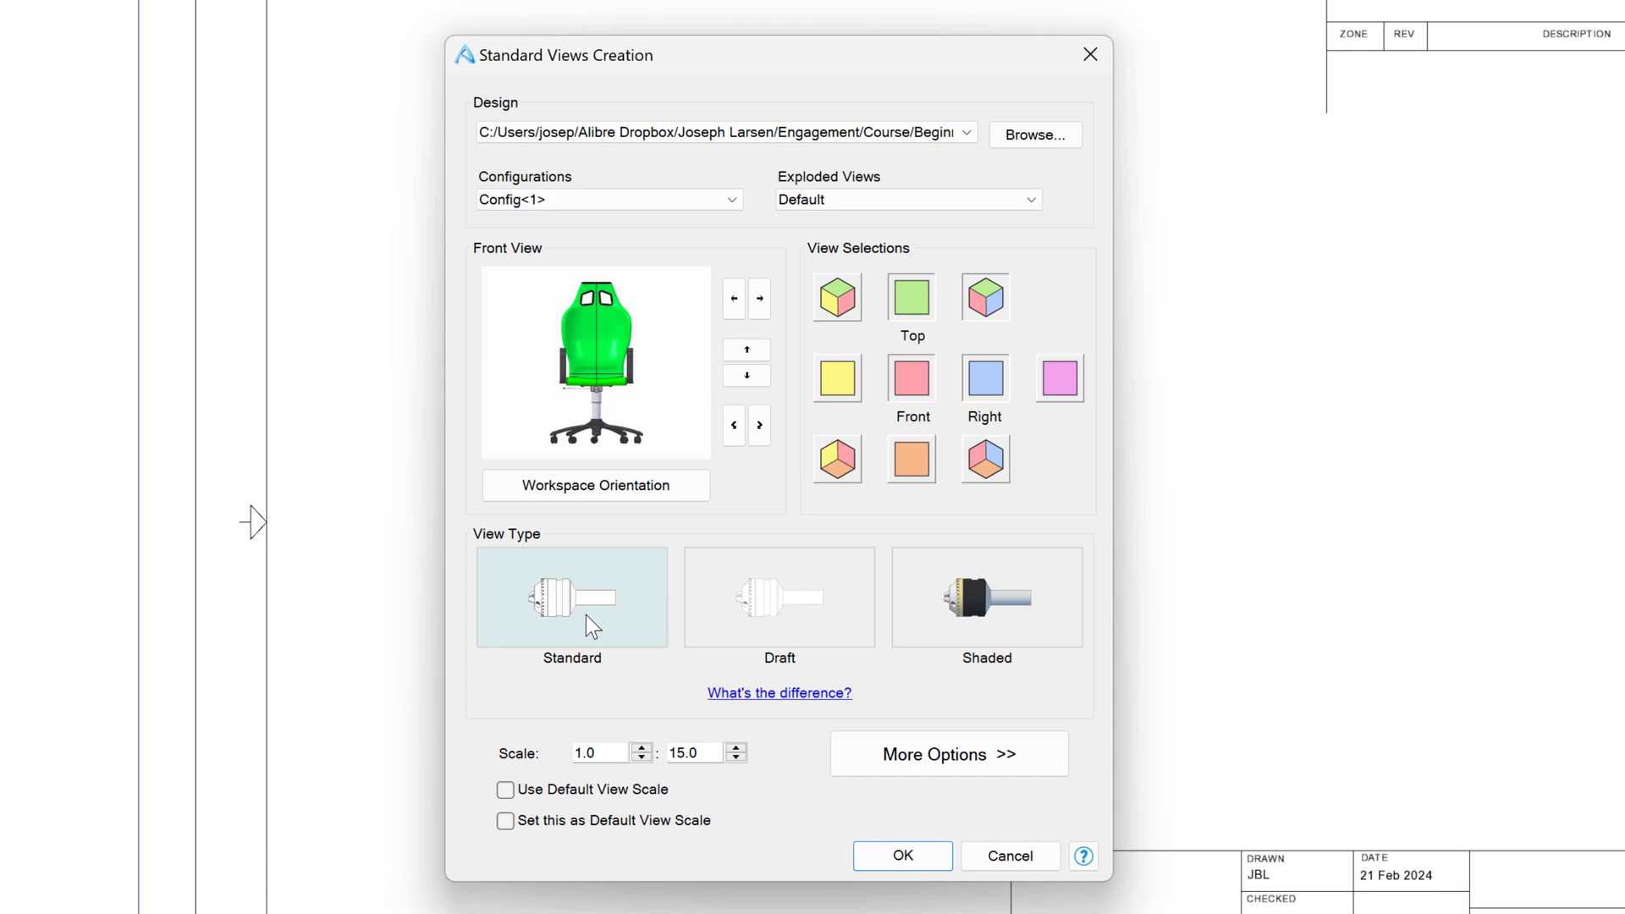
click(788, 618)
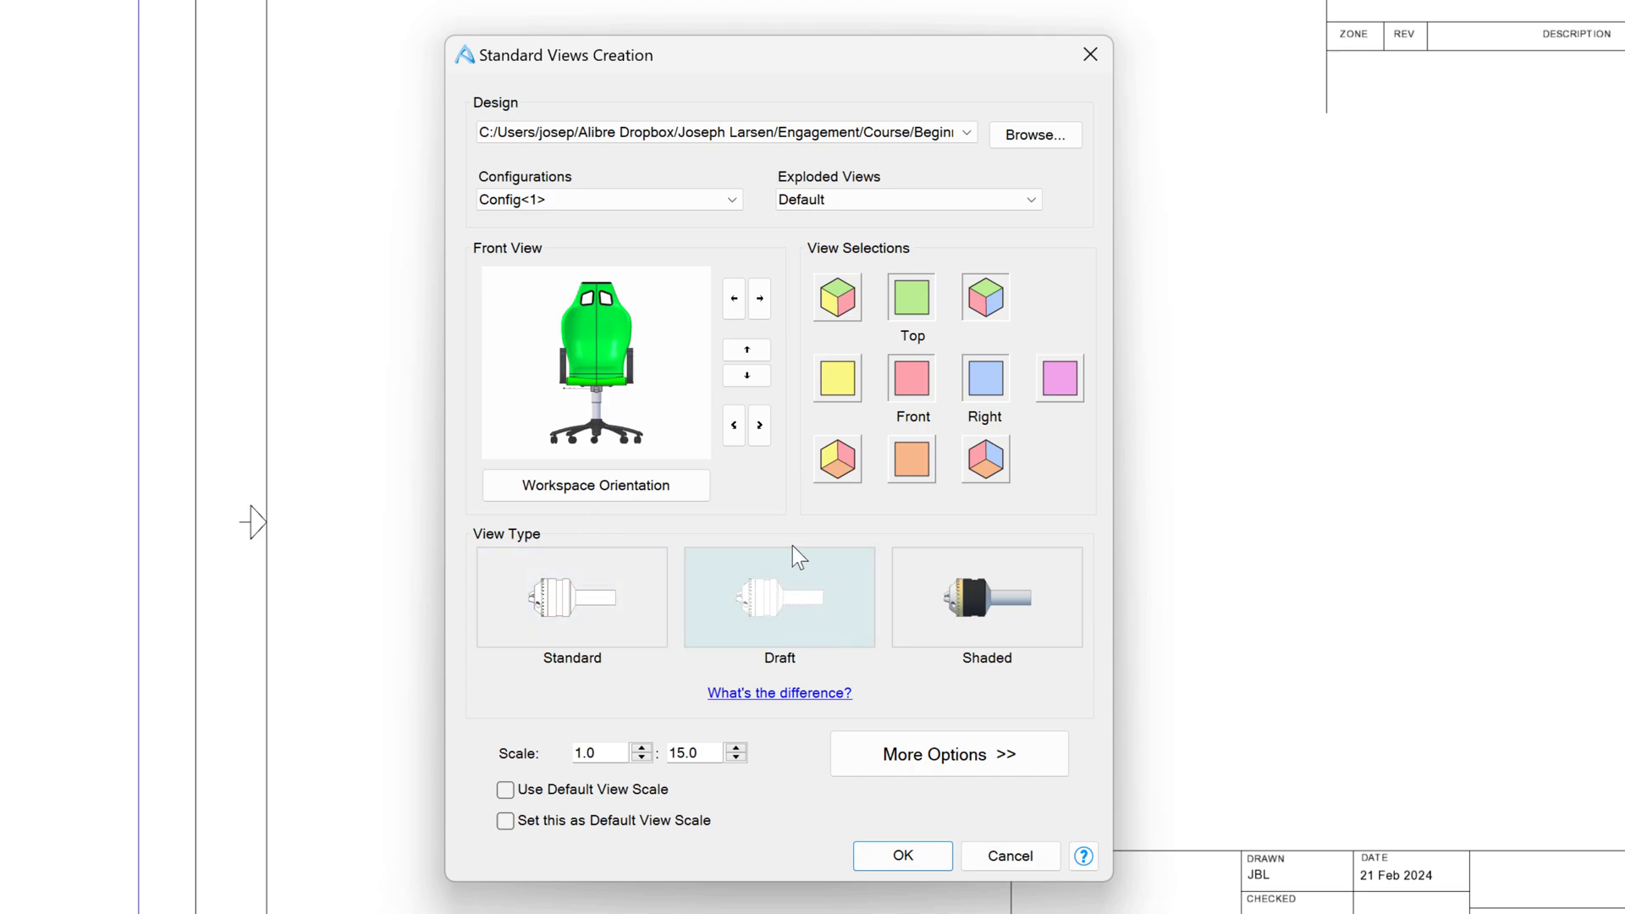
click(1002, 608)
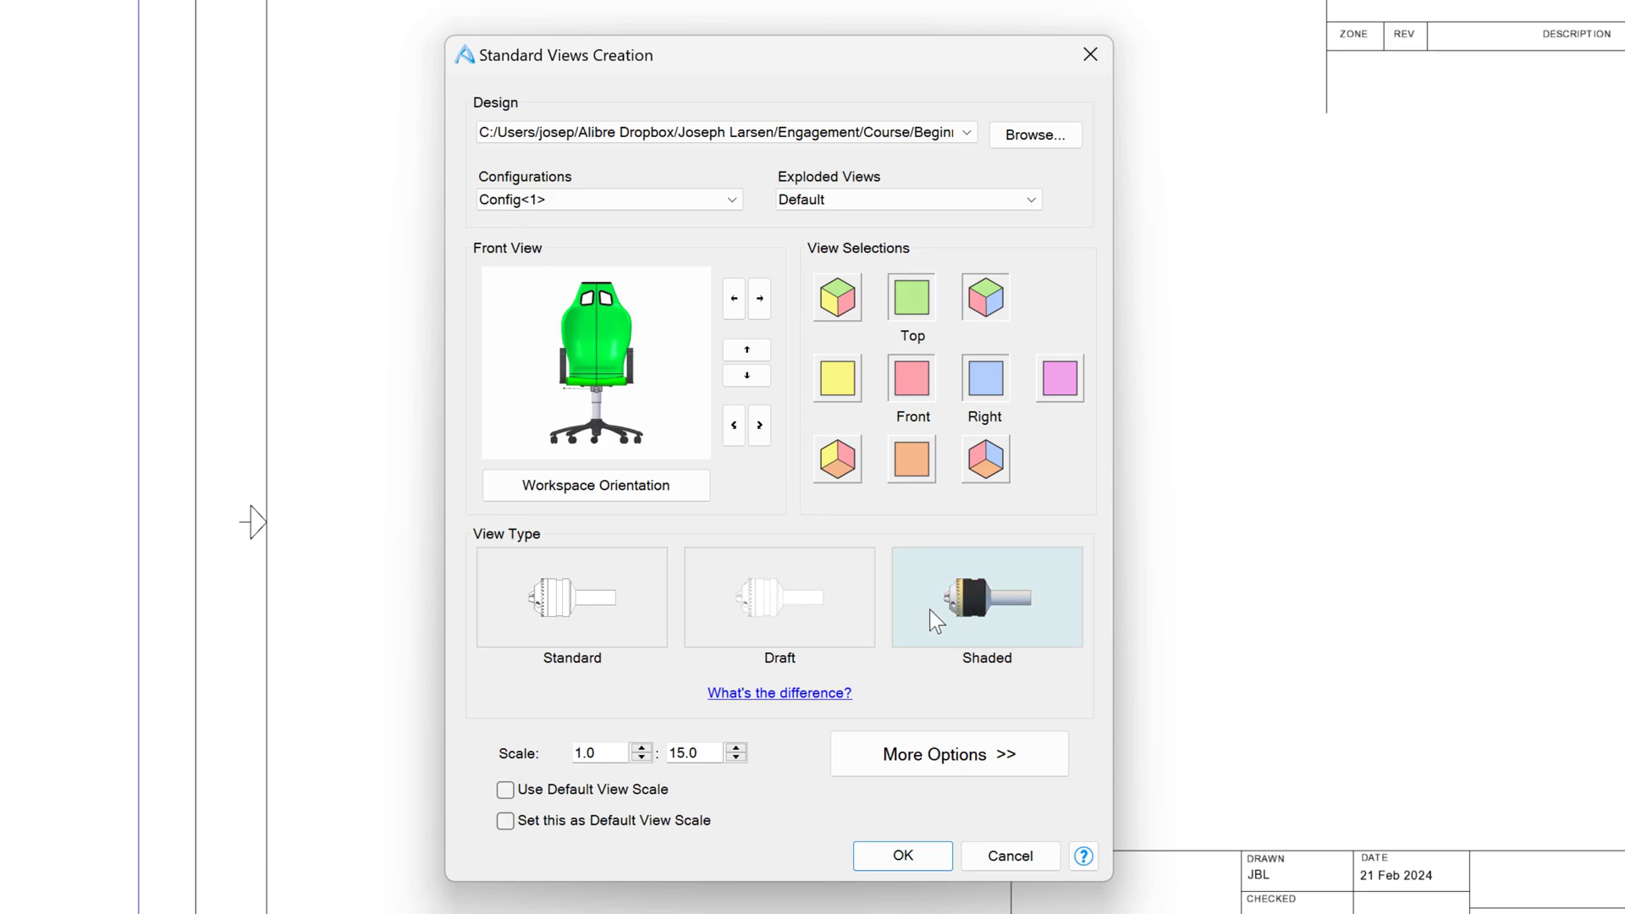
click(549, 602)
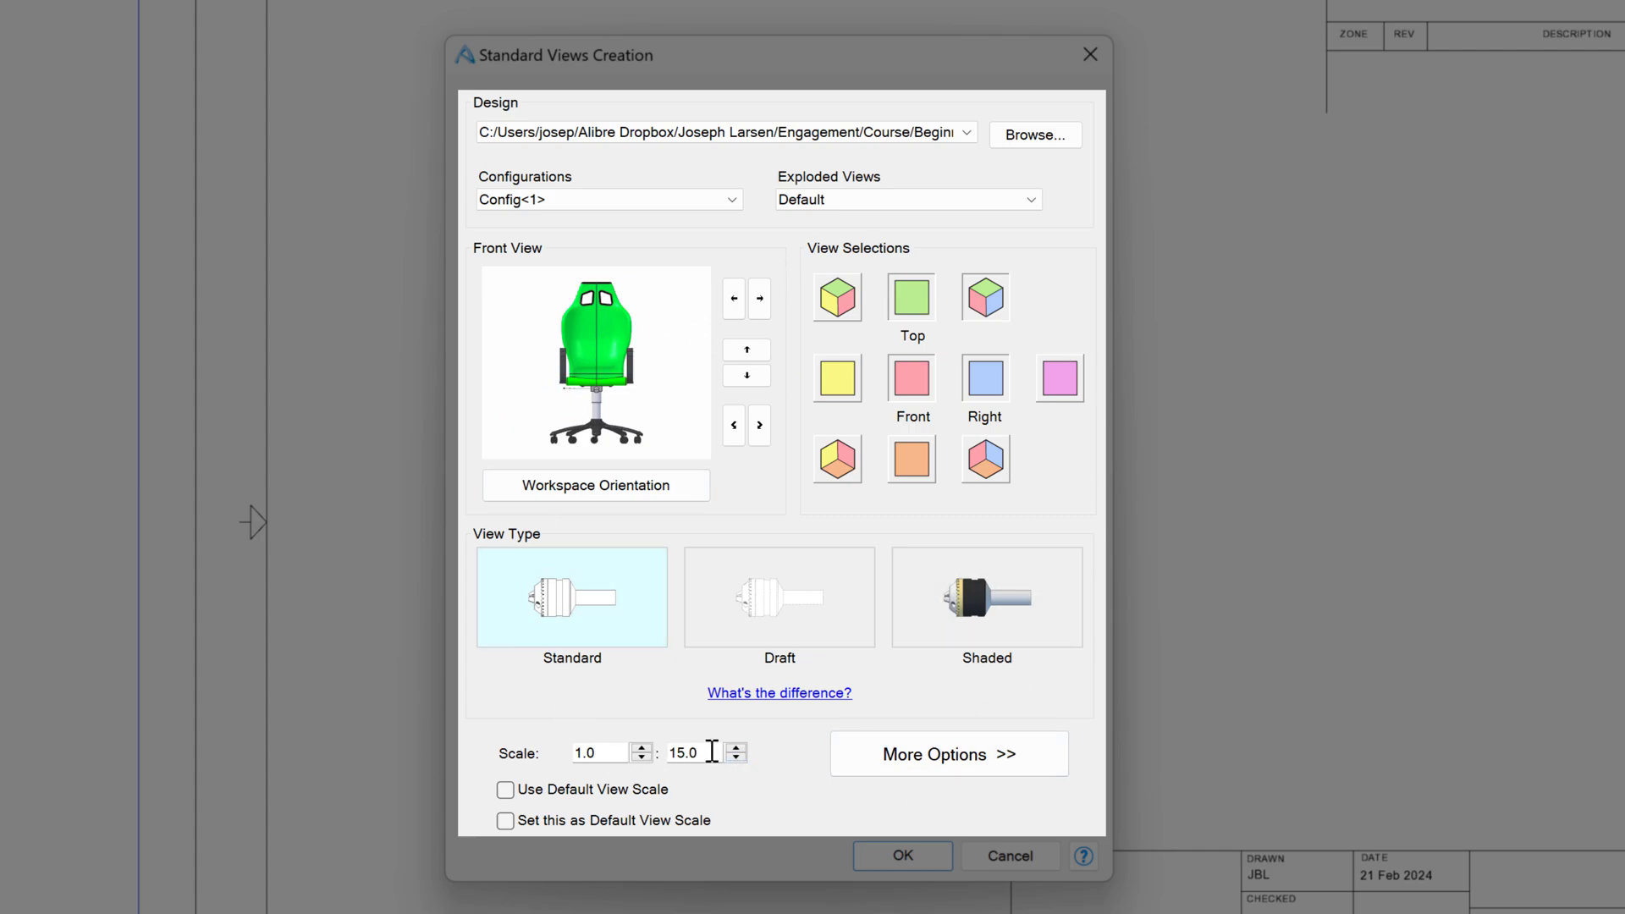
Review the View Detailing Options, then collapse back to fewer options
click(946, 754)
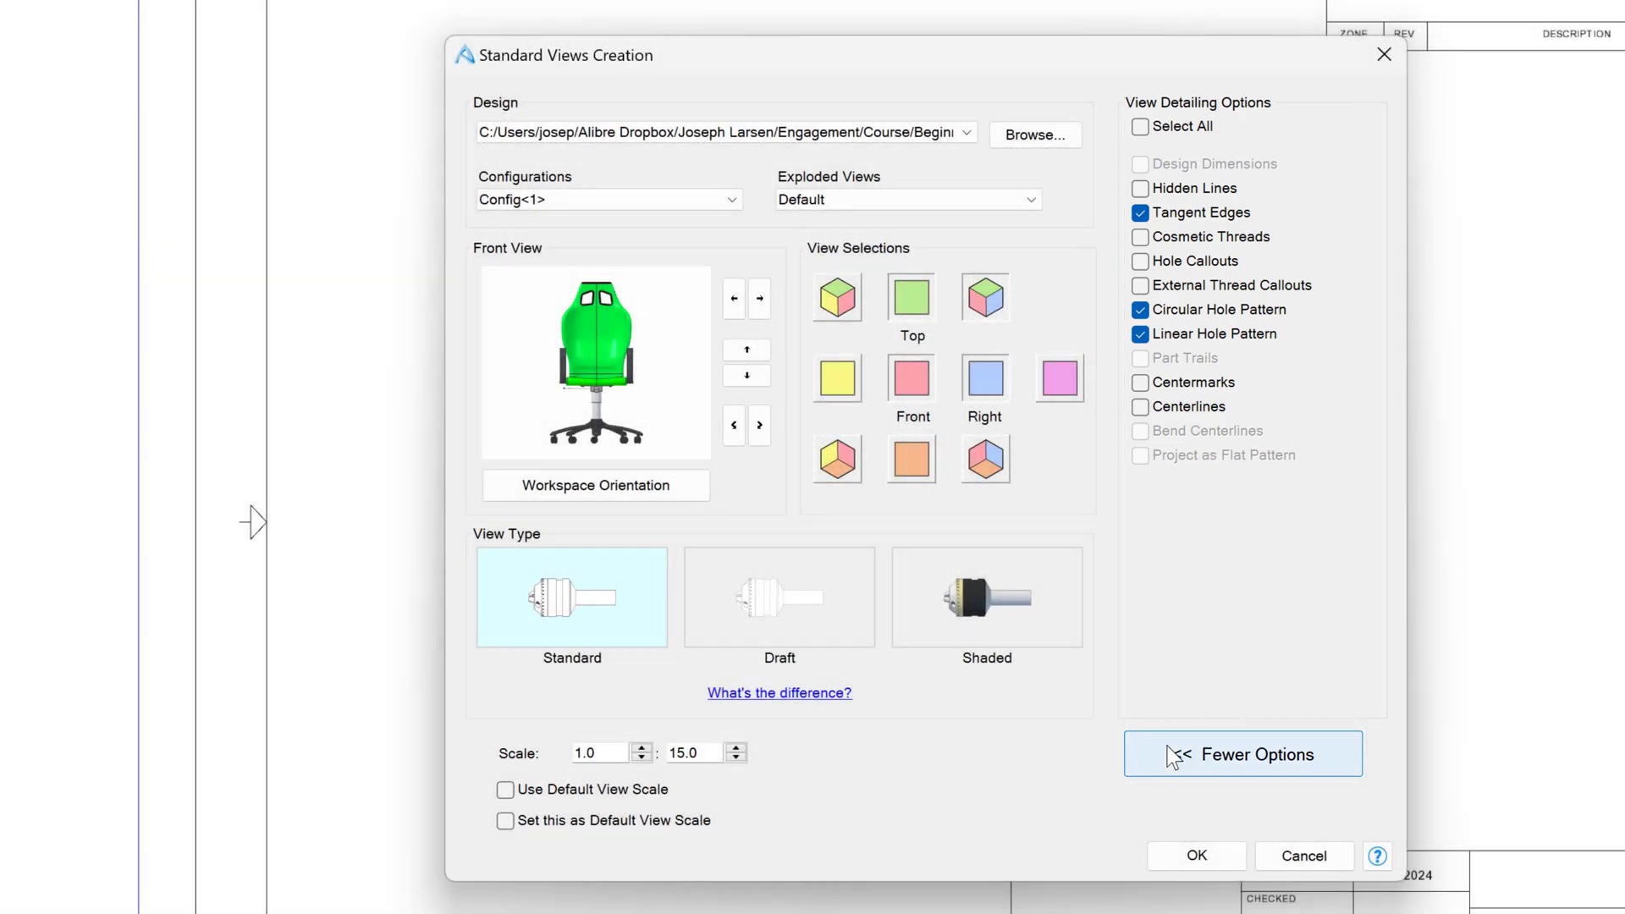
click(1172, 756)
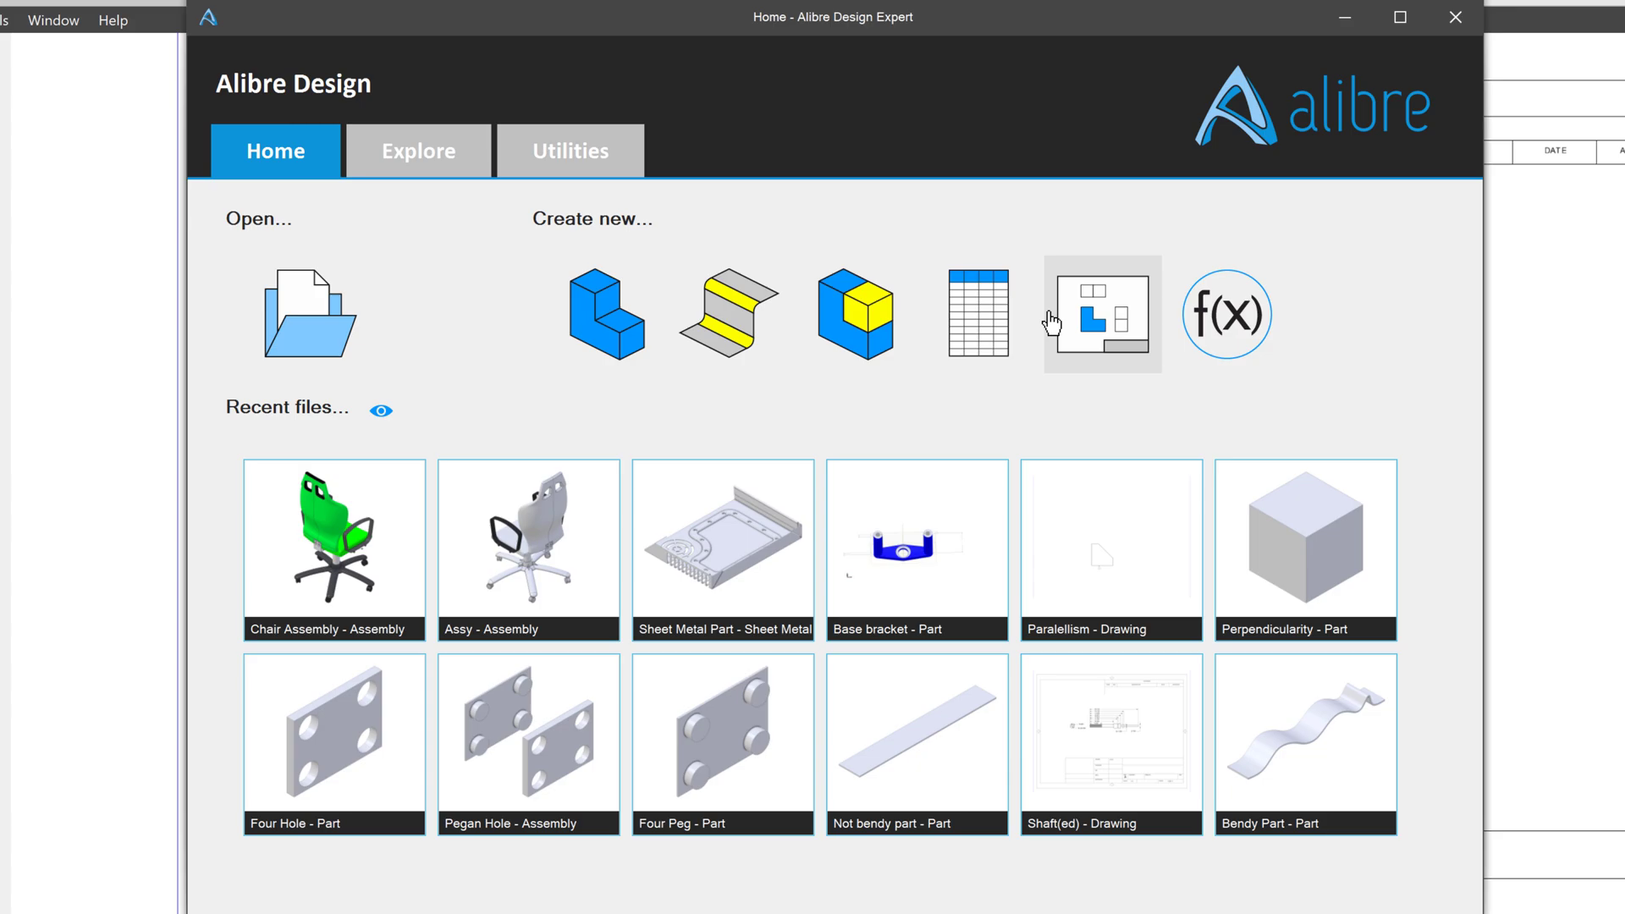
Create a new drawing on the ANSI B sheet, leaving the title block fields unchanged
click(1104, 320)
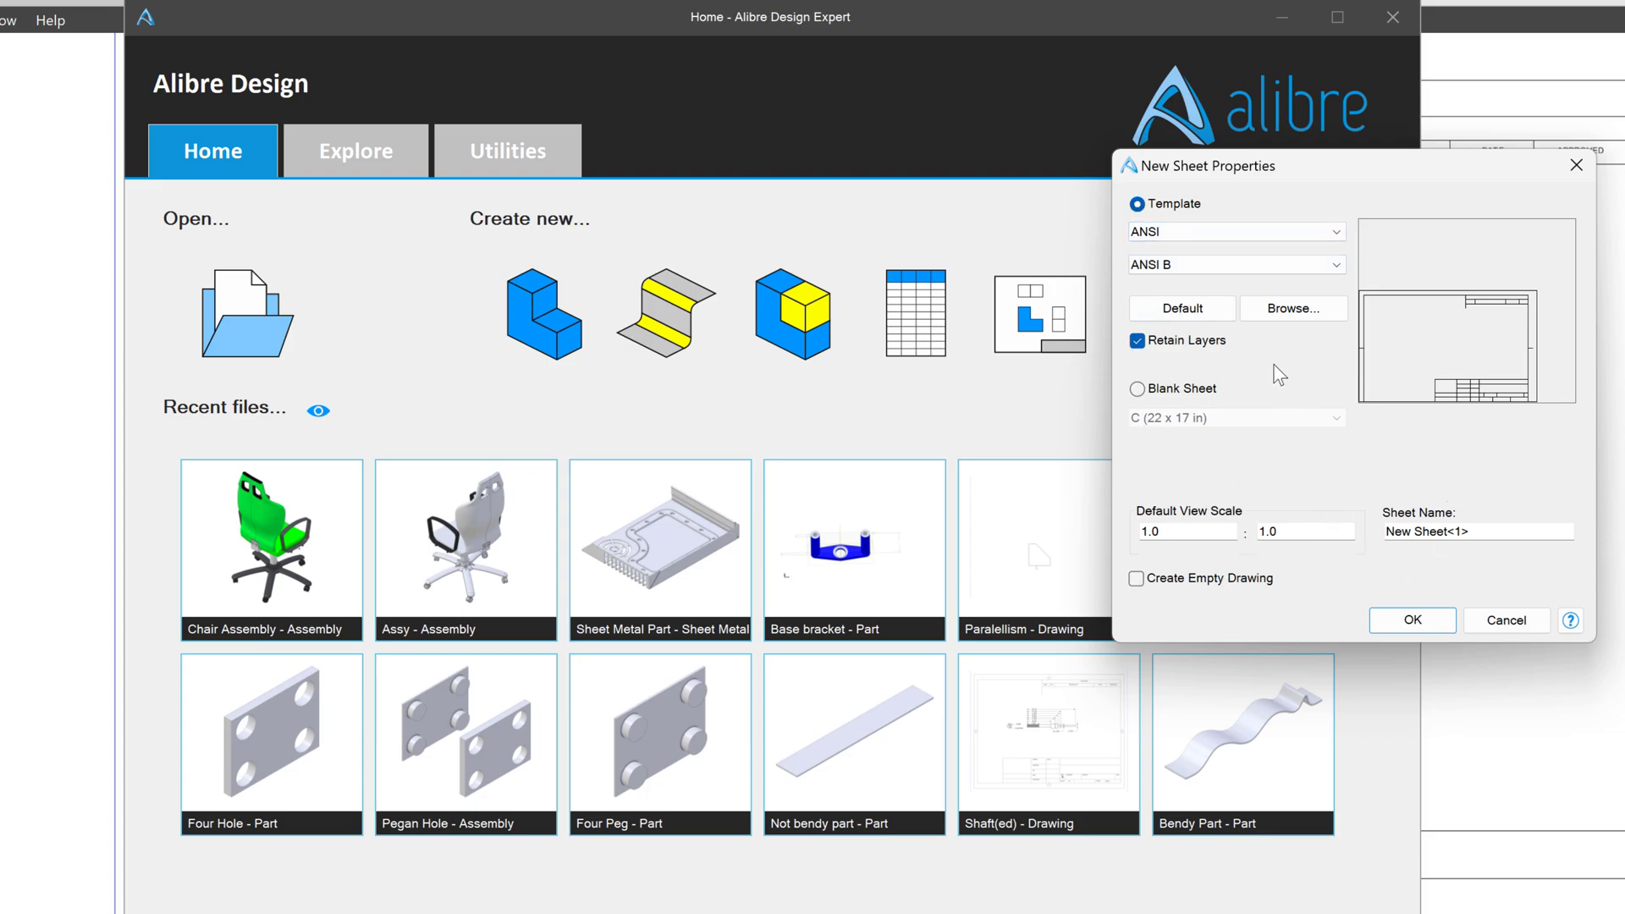
click(1412, 620)
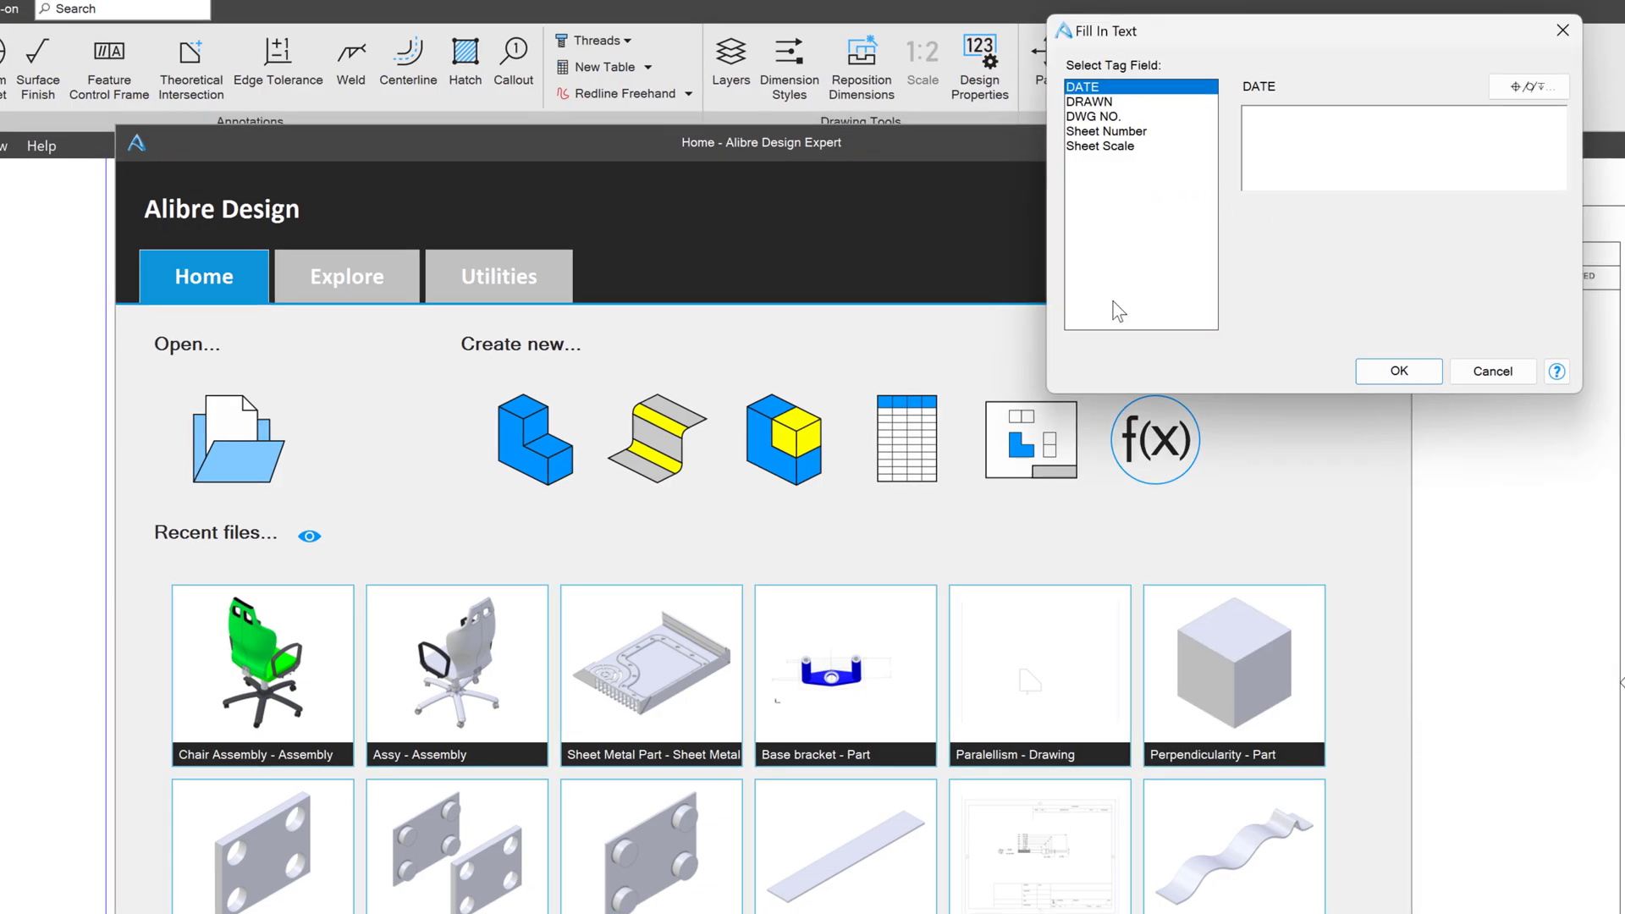
click(1392, 373)
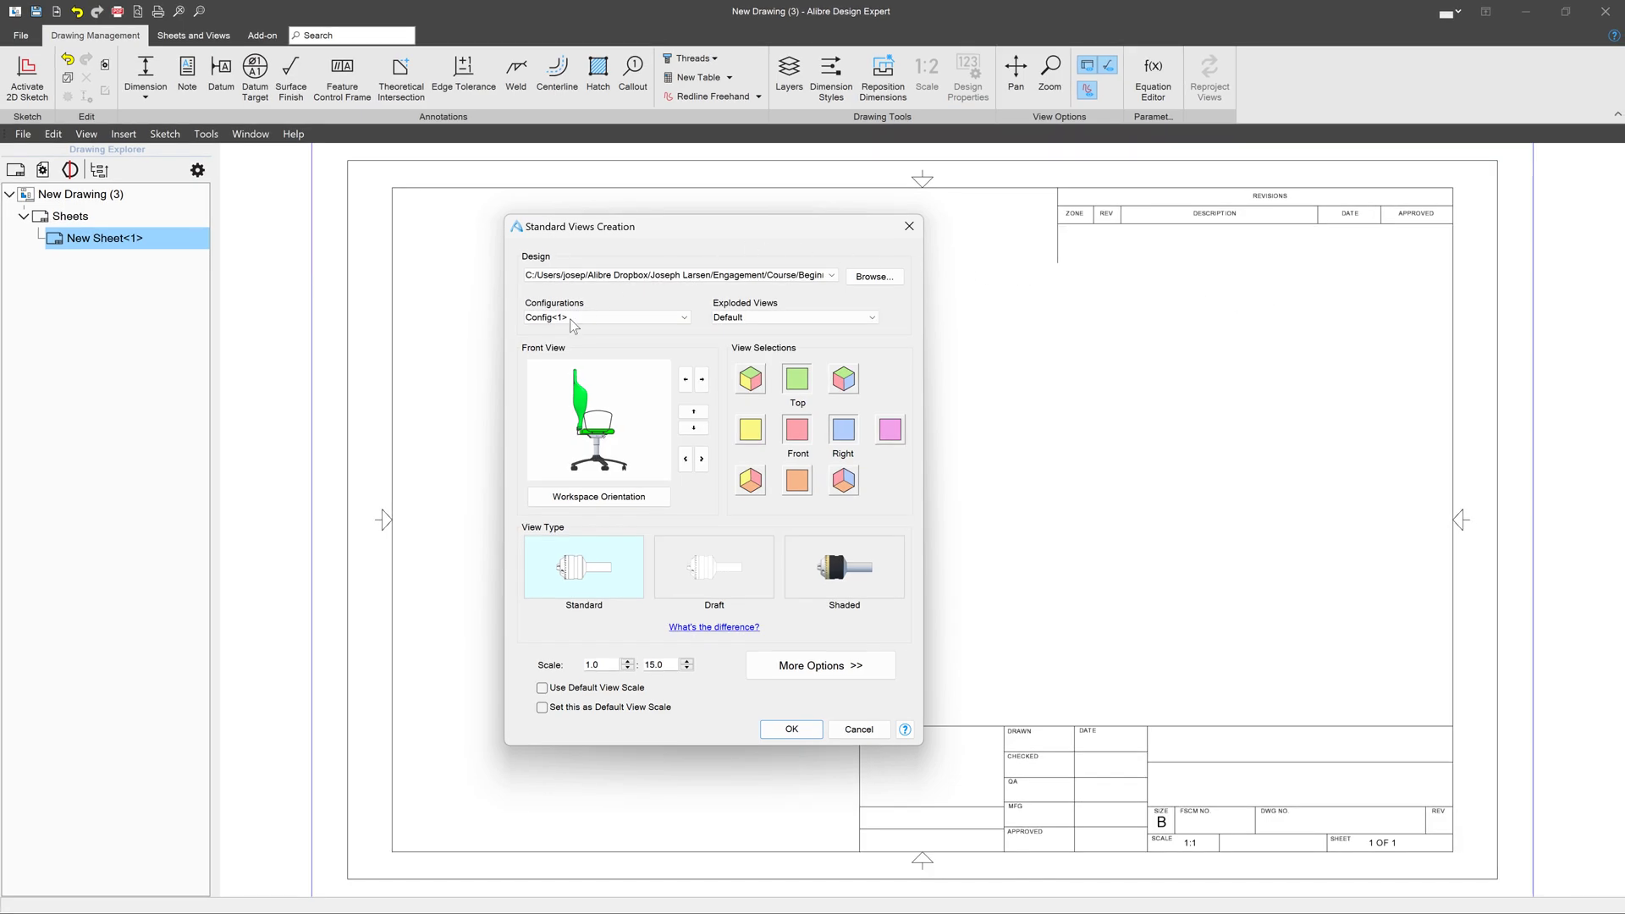
Switch the view source to the Crazy Table V1 design and confirm the views
click(874, 277)
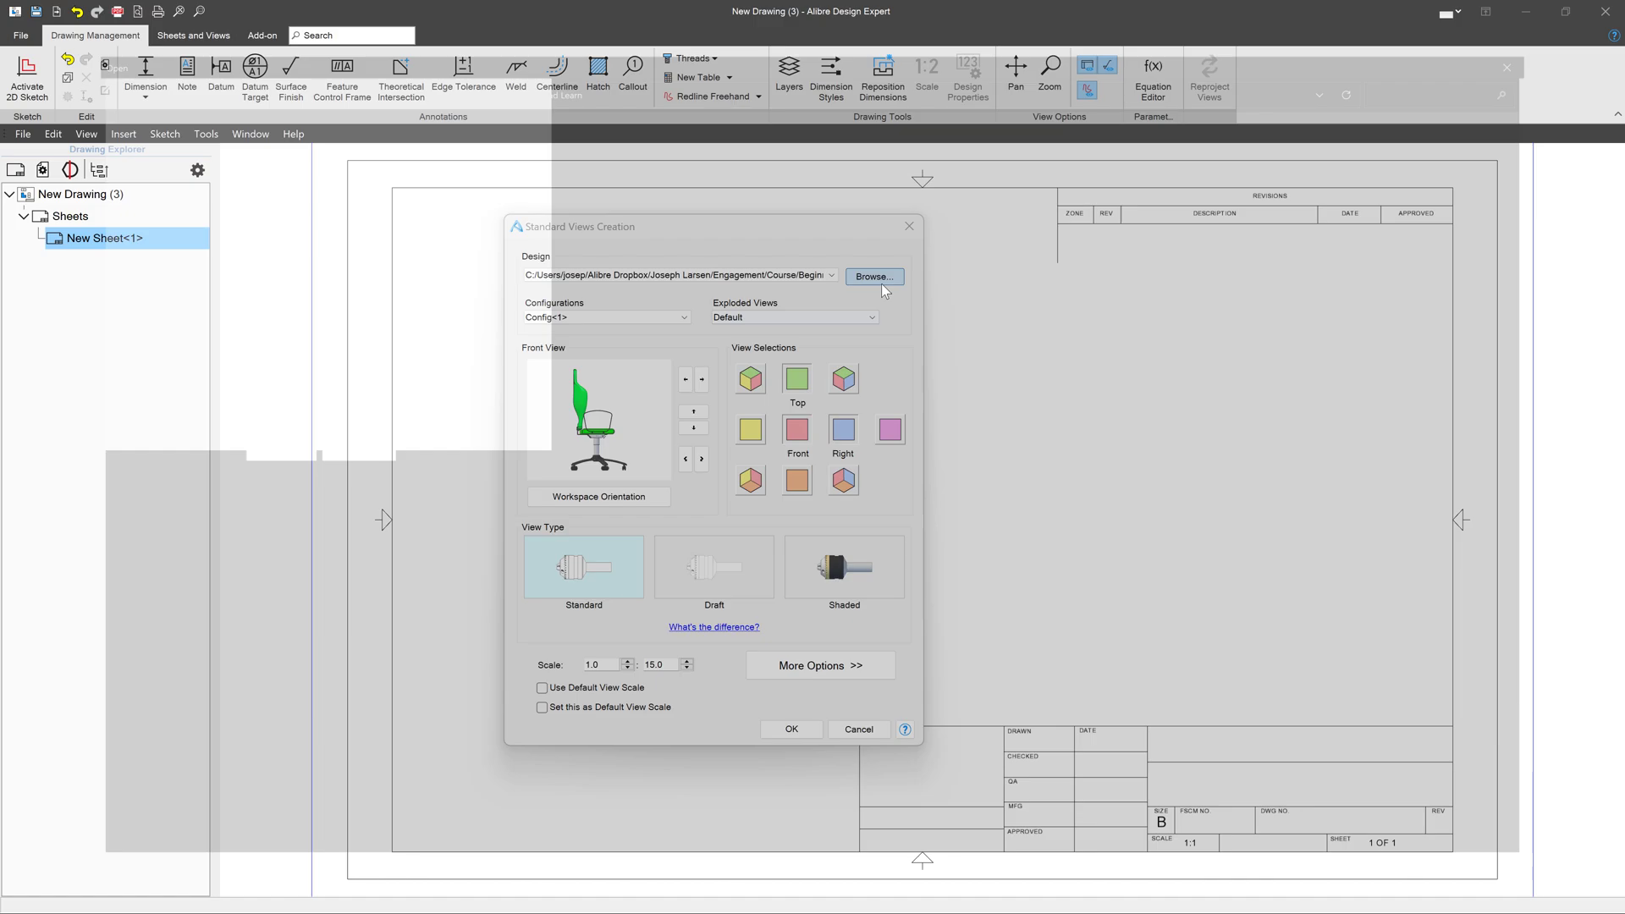
double_click(253, 134)
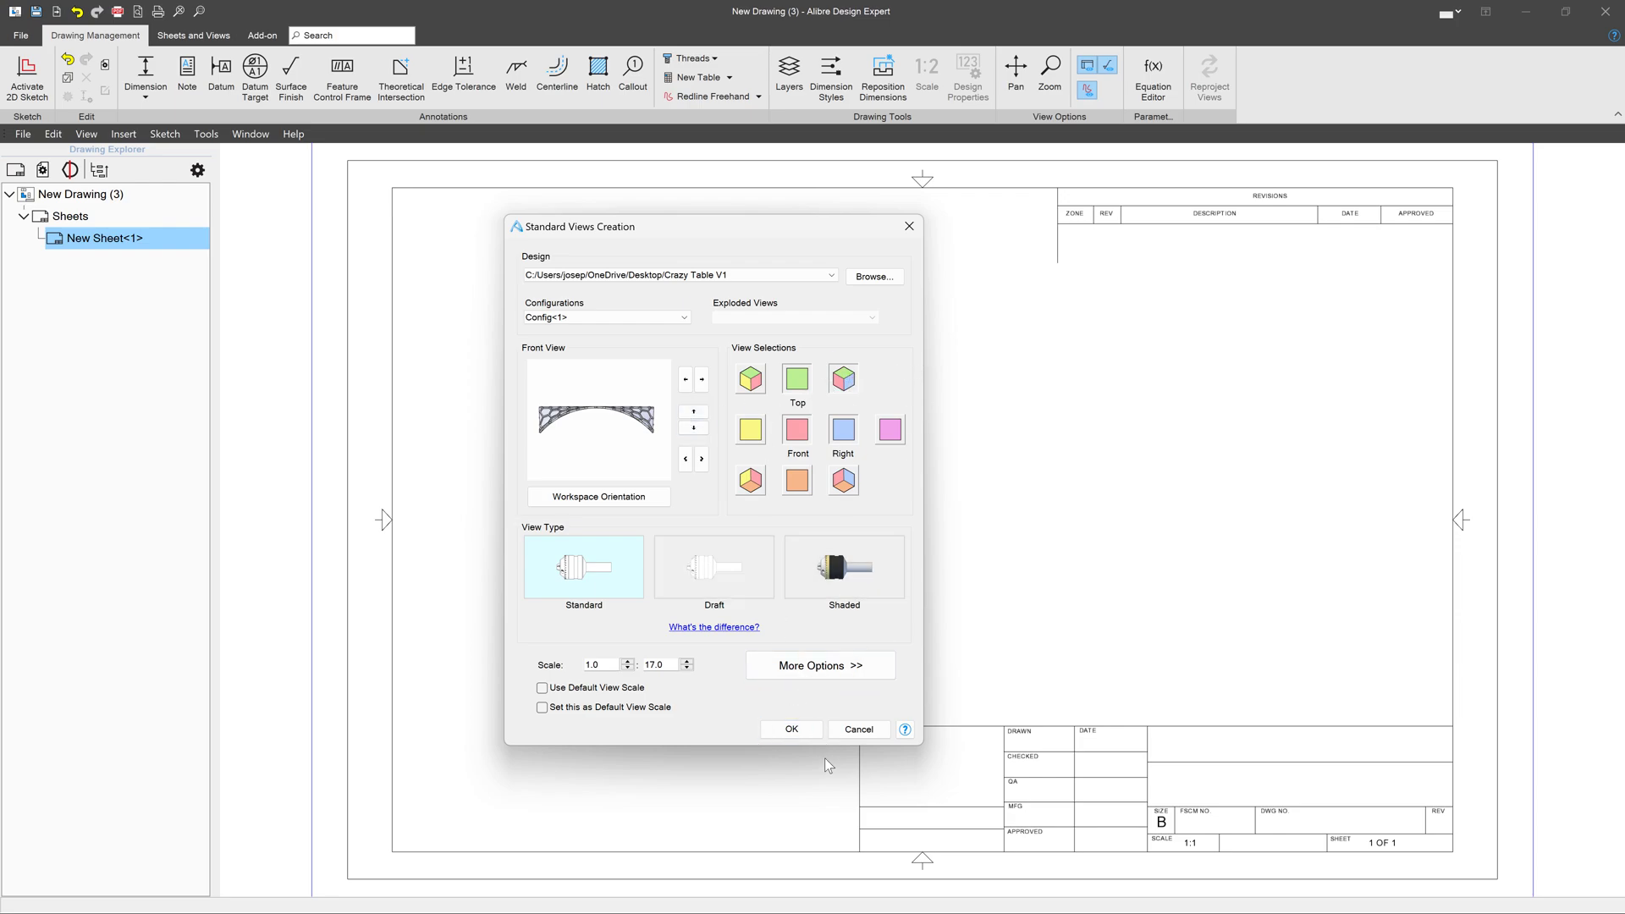
click(791, 728)
Drop the Crazy Table V1 views onto the sheet as View<1> through View<4>
click(786, 488)
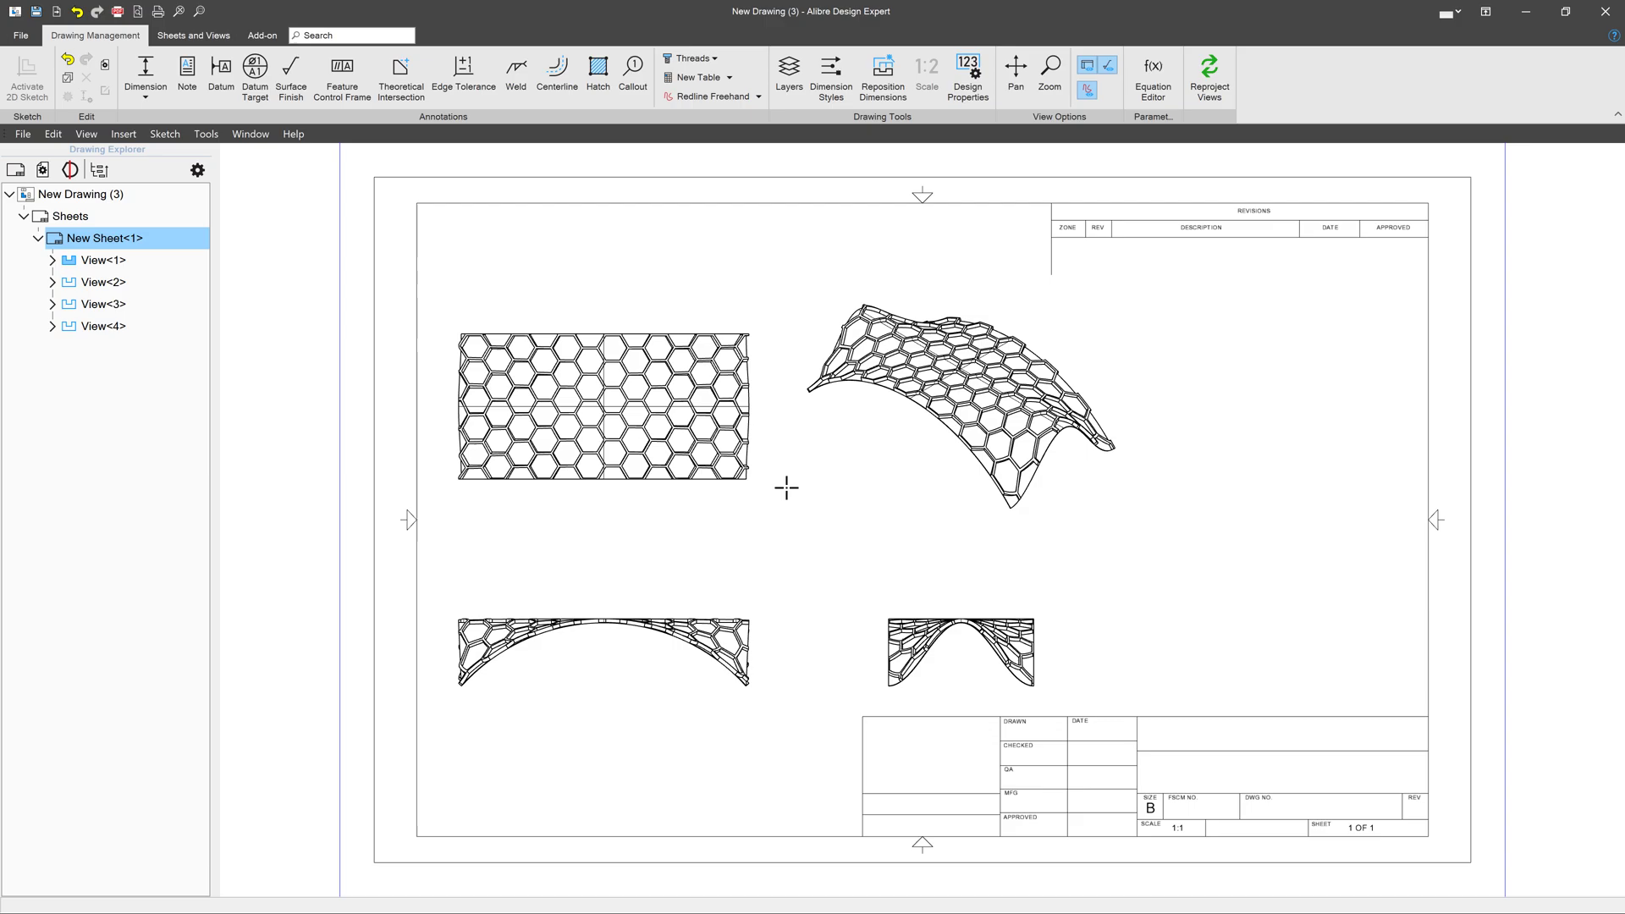